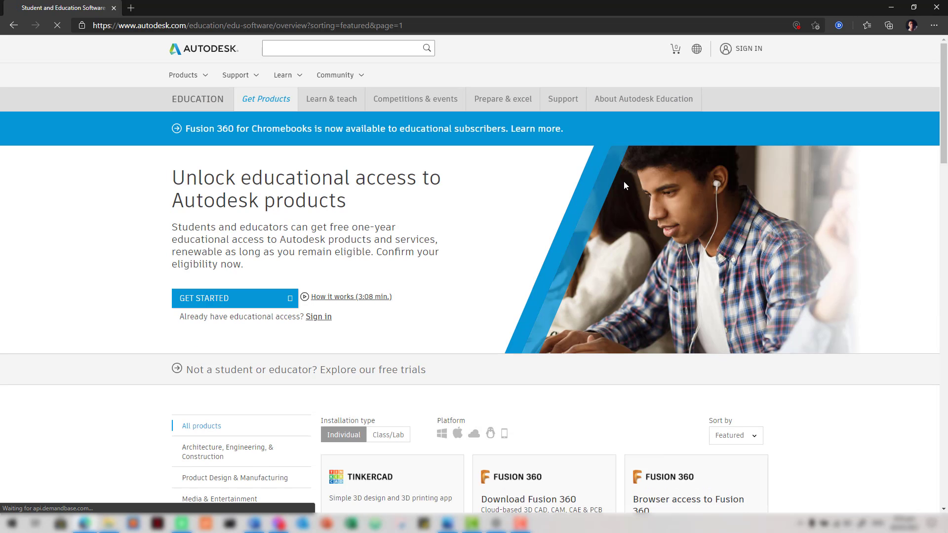
Step: Look through the full list of Autodesk education products available to students and educators
{"action": "scroll", "coordinate": [624, 186], "scroll_direction": "down", "scroll_amount": 3}
{"action": "scroll", "coordinate": [625, 186], "scroll_direction": "down", "scroll_amount": 2}
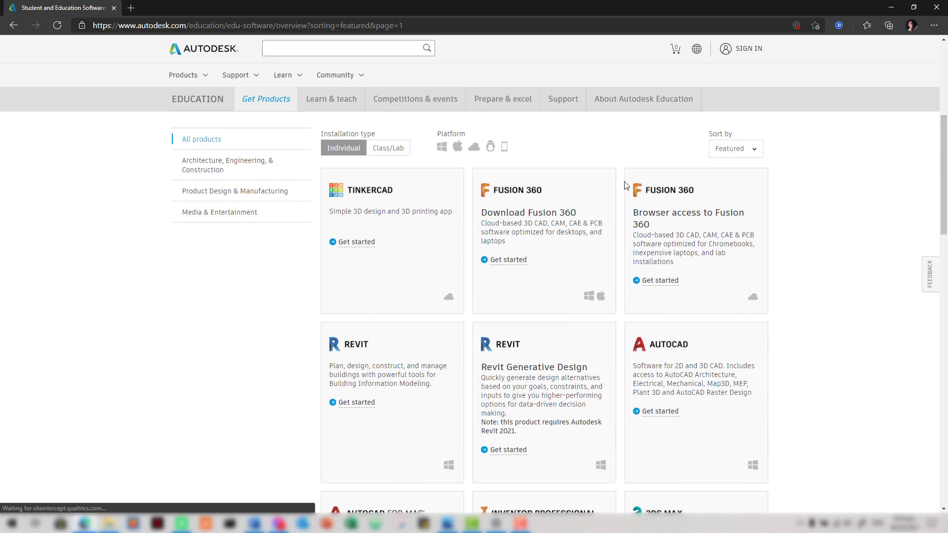
{"action": "scroll", "coordinate": [625, 185], "scroll_direction": "down", "scroll_amount": 3}
{"action": "scroll", "coordinate": [626, 184], "scroll_direction": "down", "scroll_amount": 3}
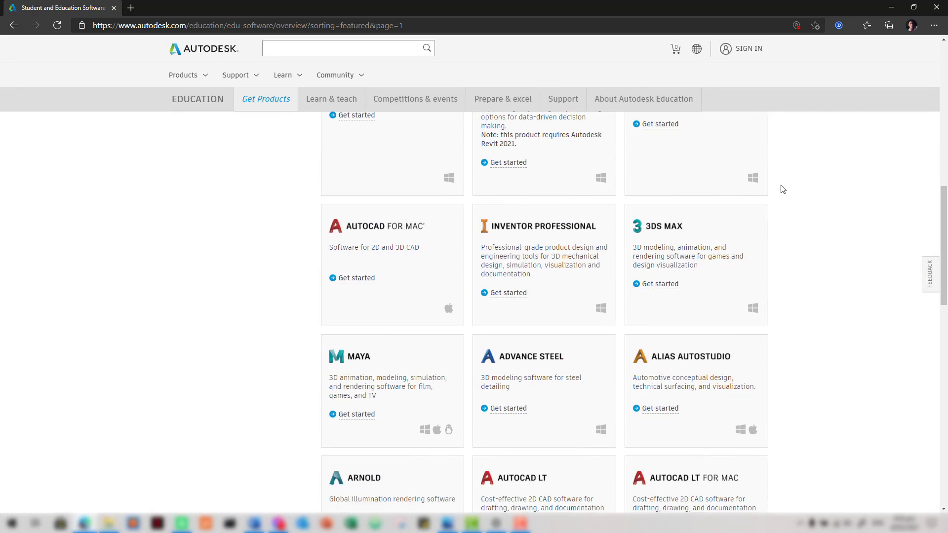
{"action": "scroll", "coordinate": [796, 187], "scroll_direction": "down", "scroll_amount": 2}
{"action": "scroll", "coordinate": [796, 186], "scroll_direction": "down", "scroll_amount": 14}
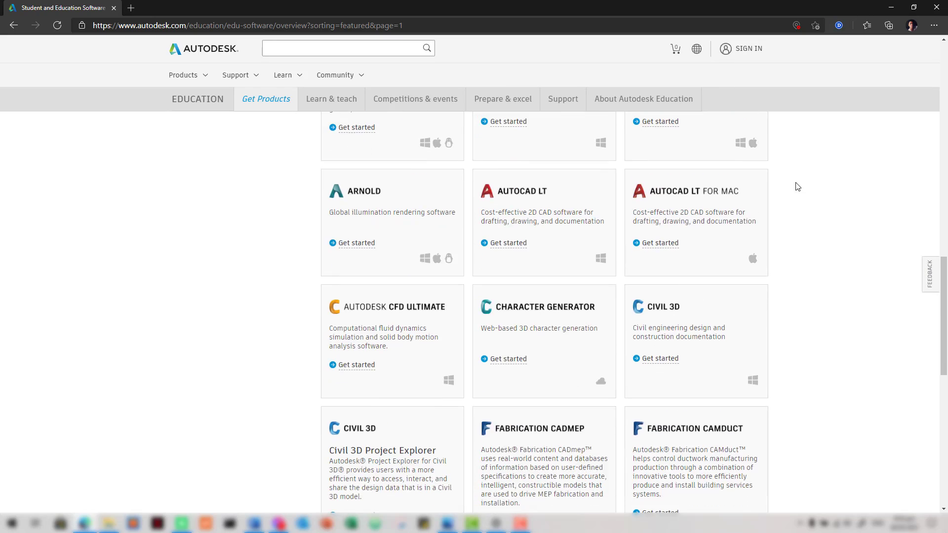
{"action": "scroll", "coordinate": [798, 186], "scroll_direction": "down", "scroll_amount": 4}
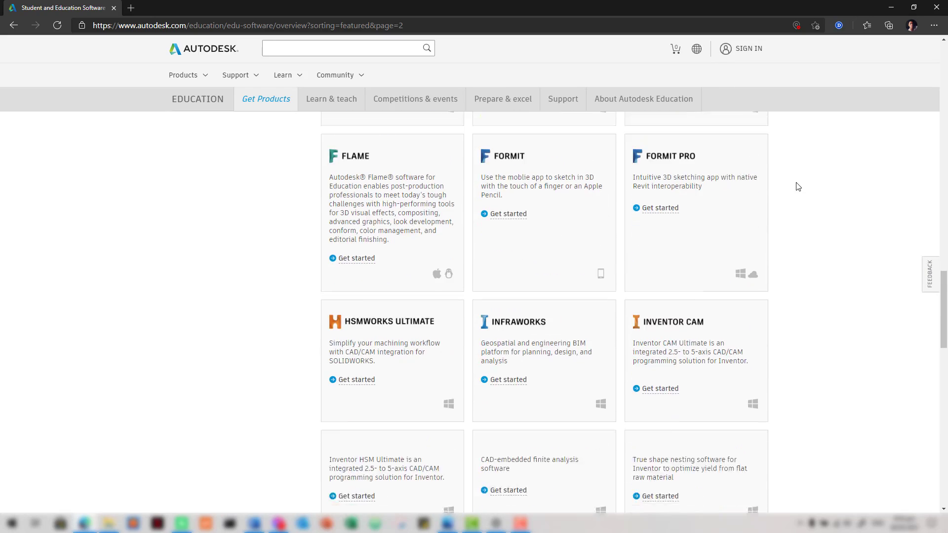
{"action": "scroll", "coordinate": [798, 186], "scroll_direction": "down", "scroll_amount": 9}
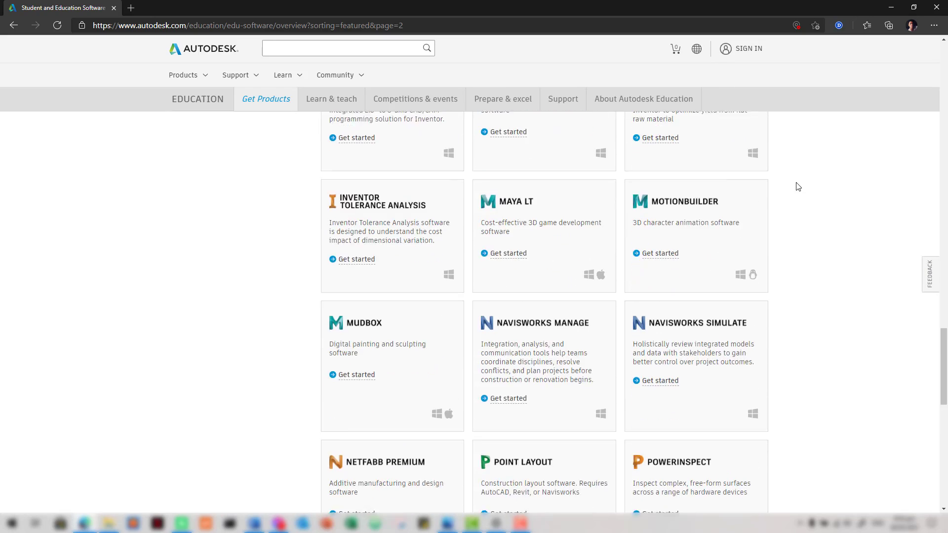
{"action": "scroll", "coordinate": [798, 186], "scroll_direction": "down", "scroll_amount": 6}
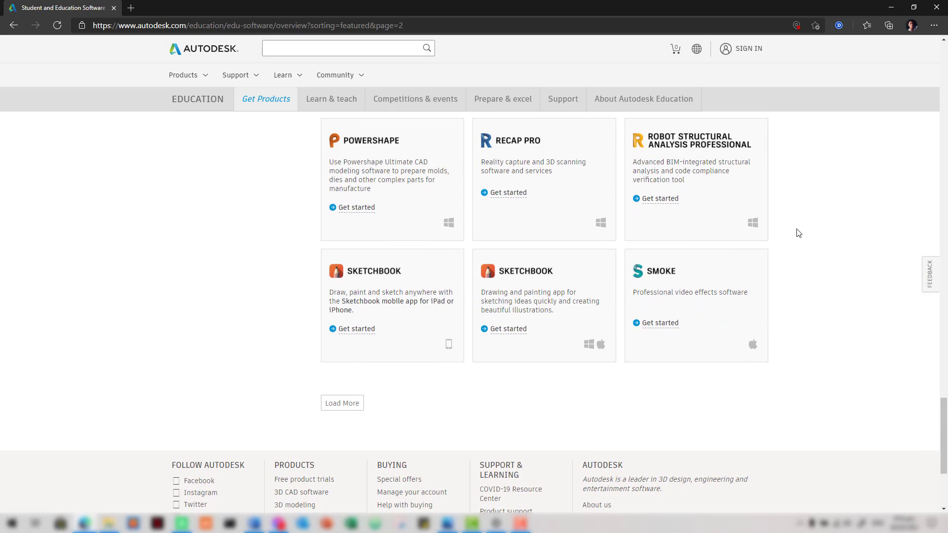
Step: Open autodesk.com/education in a new browser tab
{"action": "key", "text": "ctrl+t"}
{"action": "type", "text": "a"}
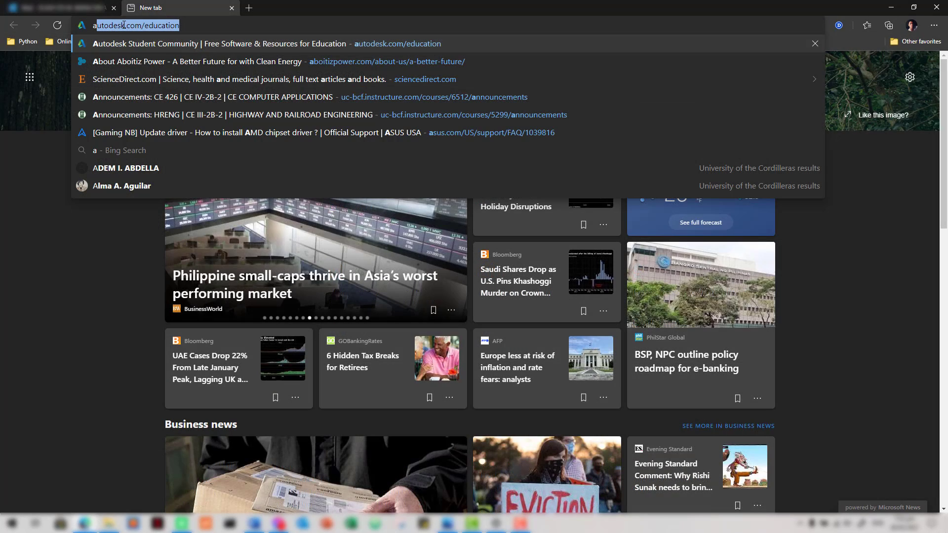
{"action": "type", "text": "utodes"}
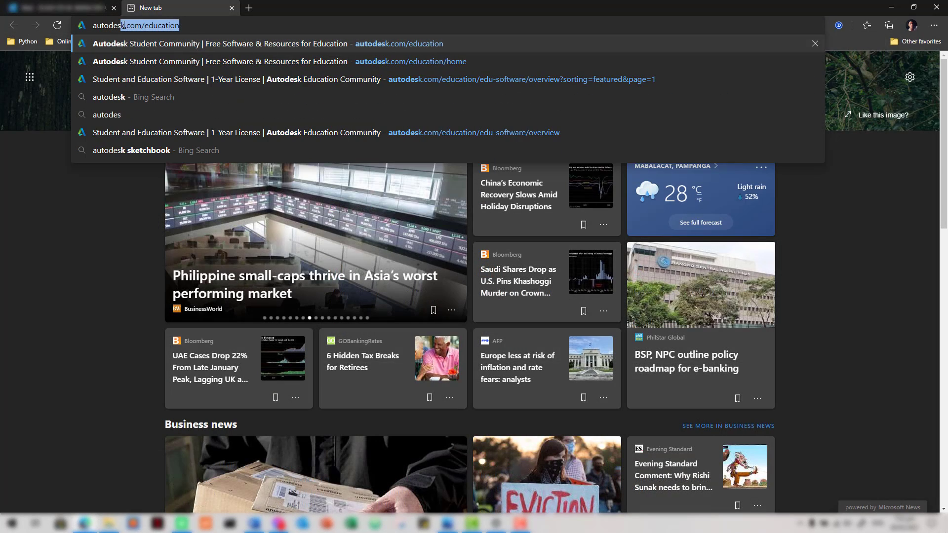
{"action": "key", "text": "Right"}
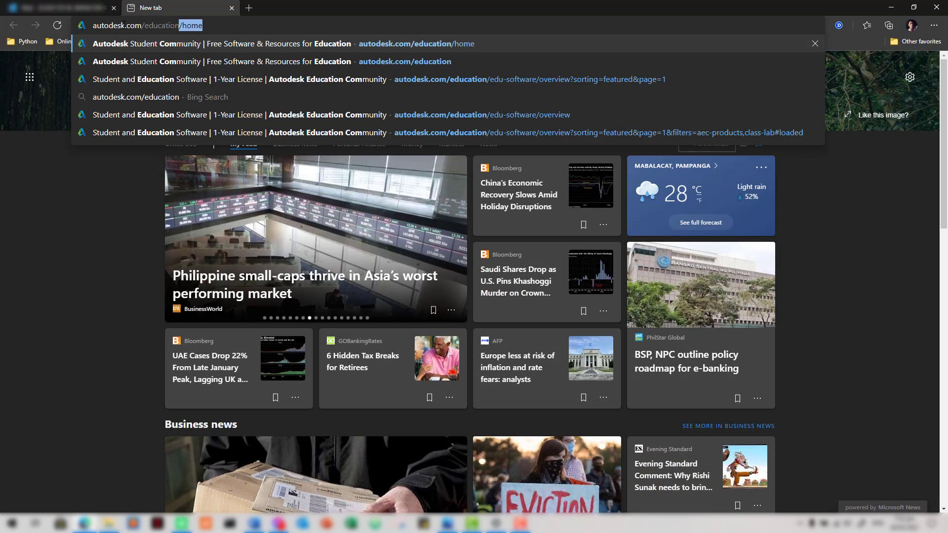
{"action": "key", "text": "BackSpace"}
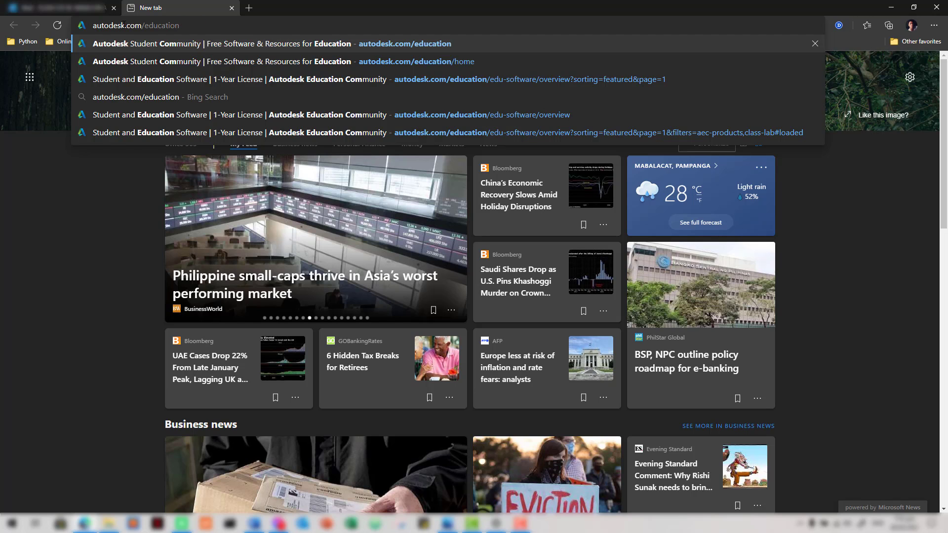
{"action": "key", "text": "Return"}
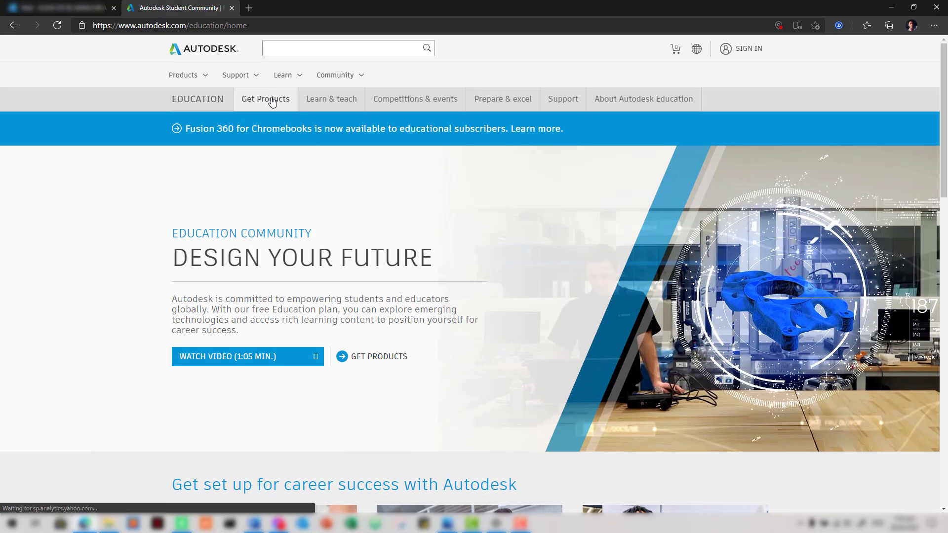
Step: Open the education product list and get started with the AutoCAD product for 2D and 3D CAD
{"action": "left_click", "coordinate": [520, 201]}
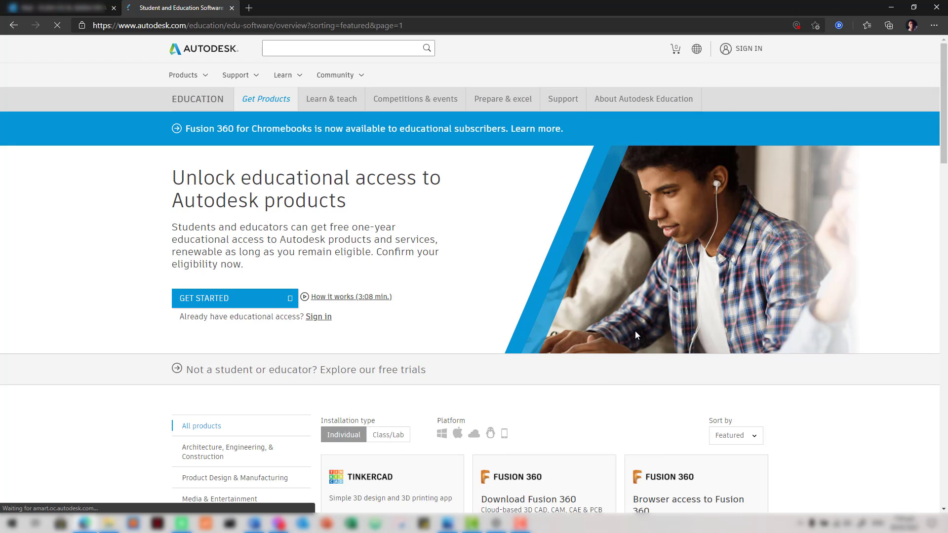
{"action": "scroll", "coordinate": [627, 336], "scroll_direction": "down", "scroll_amount": 1}
{"action": "scroll", "coordinate": [627, 338], "scroll_direction": "down", "scroll_amount": 3}
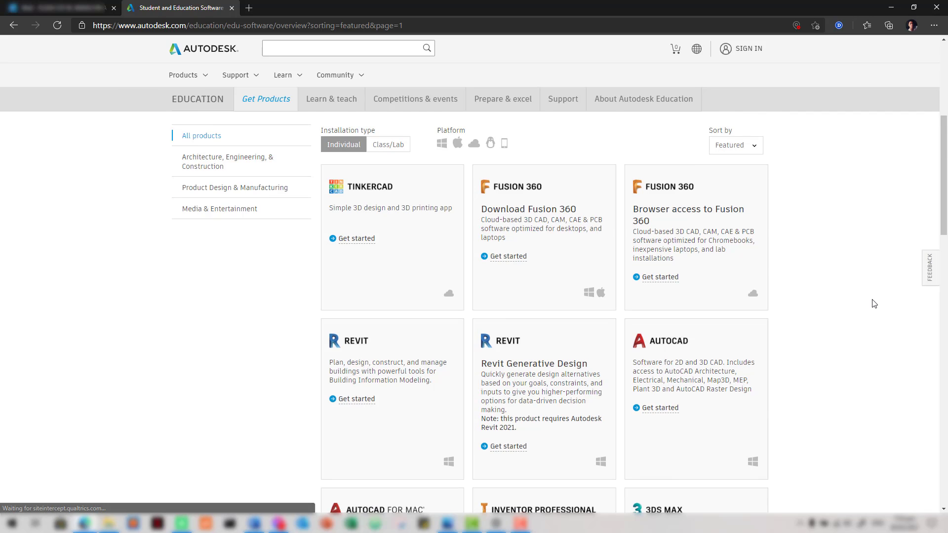
{"action": "scroll", "coordinate": [872, 303], "scroll_direction": "down", "scroll_amount": 6}
{"action": "scroll", "coordinate": [849, 340], "scroll_direction": "up", "scroll_amount": 3}
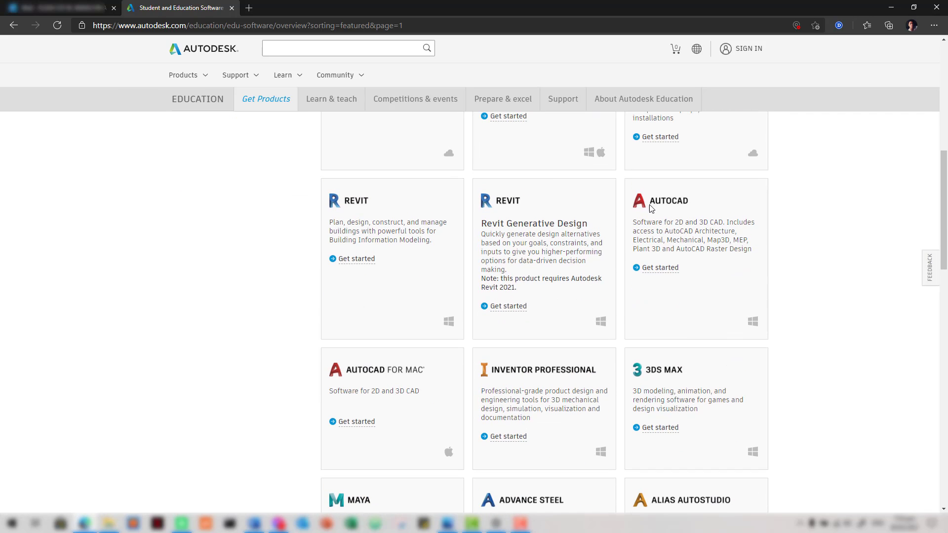
{"action": "left_click", "coordinate": [668, 271]}
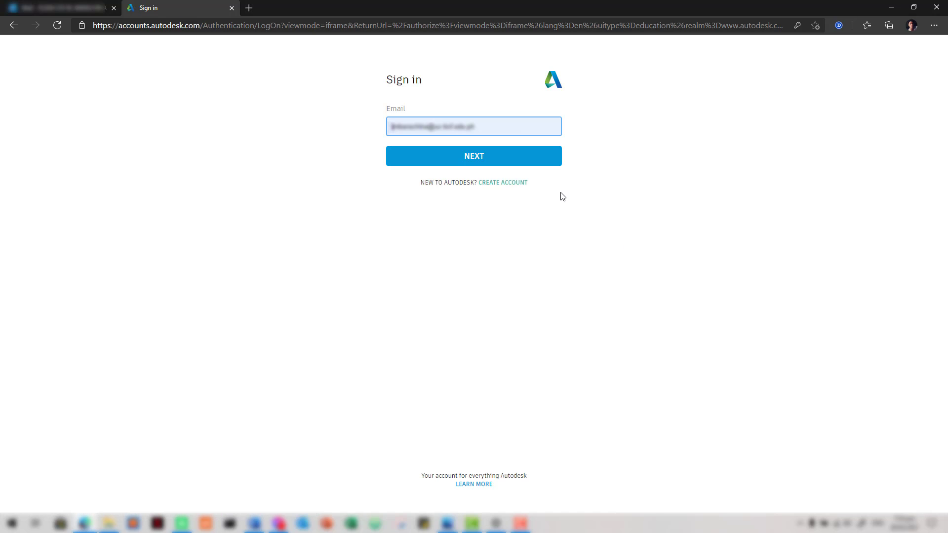
Step: Begin creating a new Autodesk account and set the educational institution's country to Philippines
{"action": "left_click", "coordinate": [521, 184]}
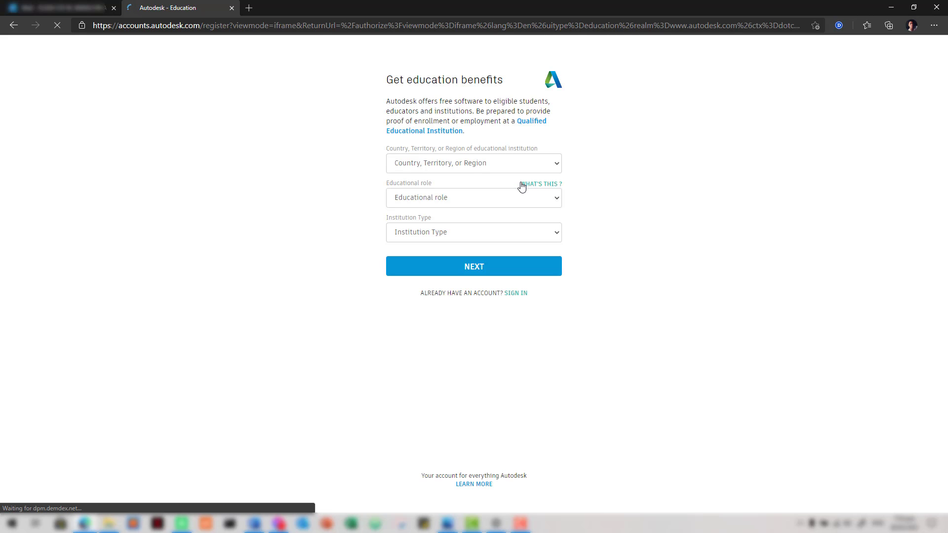
{"action": "left_click", "coordinate": [556, 170]}
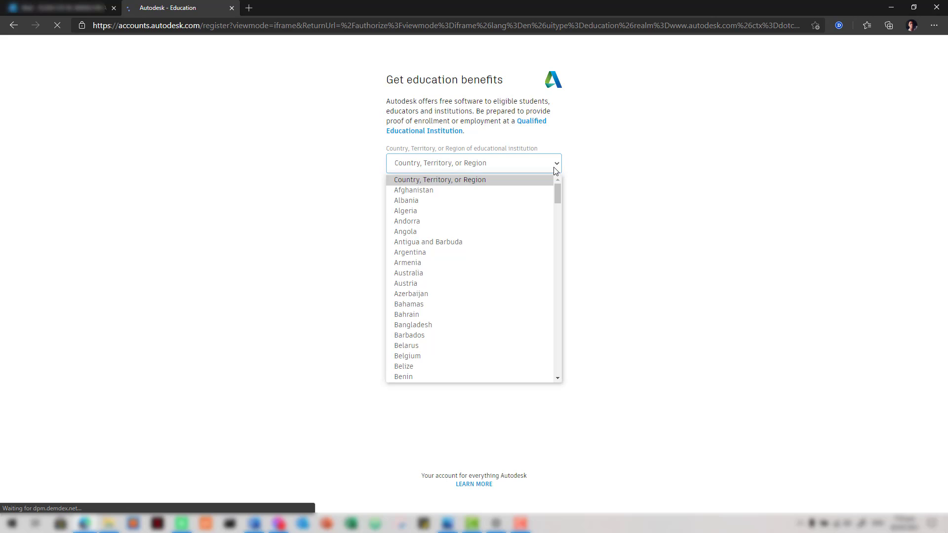
{"action": "type", "text": "phil"}
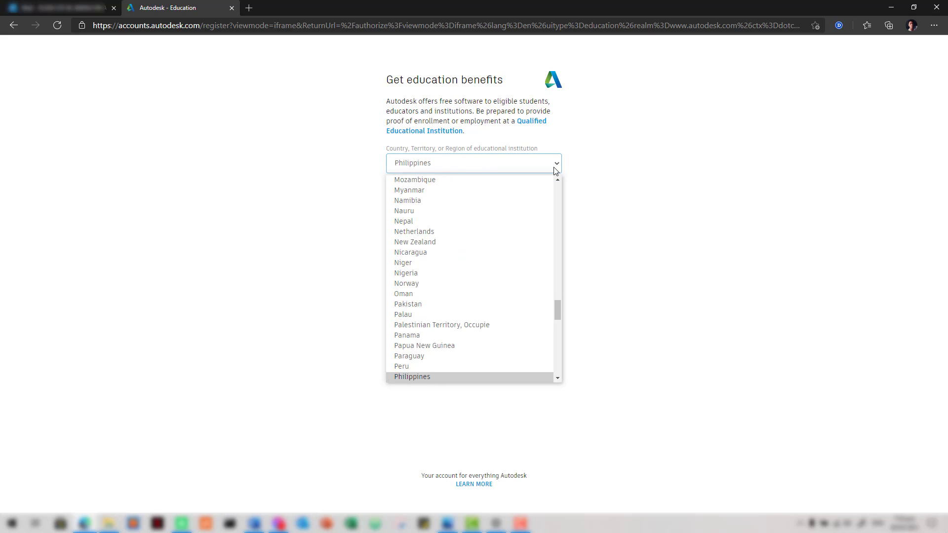
{"action": "left_click", "coordinate": [540, 166]}
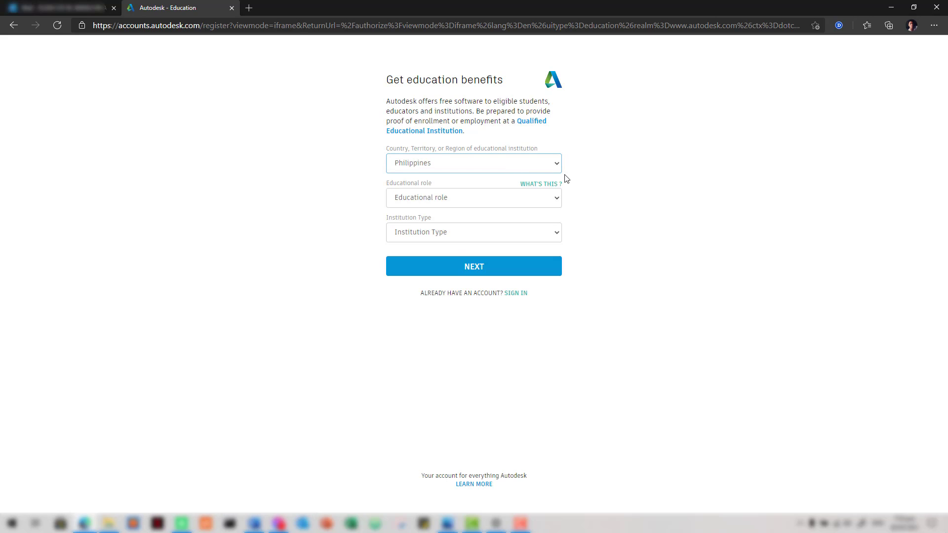
Step: Review the educational role choices and read the explanations of Student, Educator, Design Competition Mentor and School IT Administrator
{"action": "left_click", "coordinate": [552, 202]}
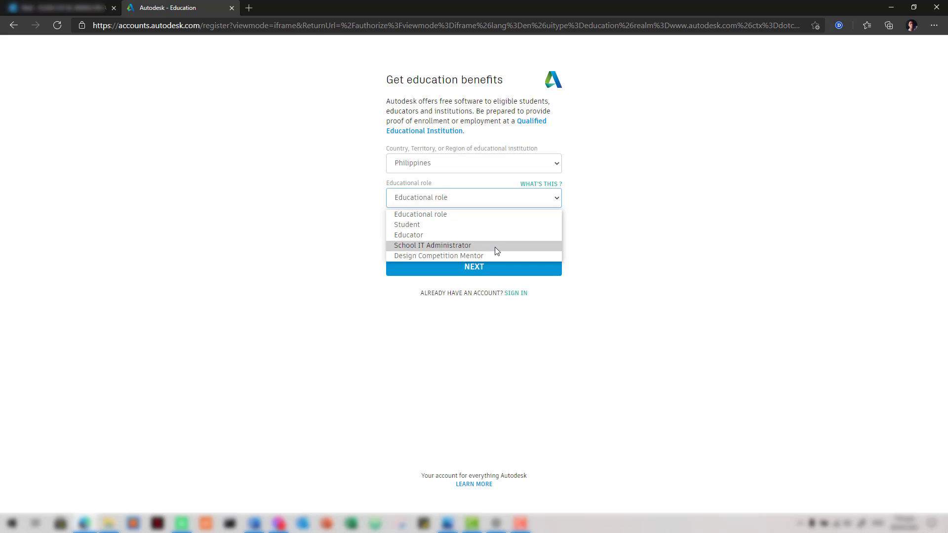
{"action": "left_click", "coordinate": [543, 185]}
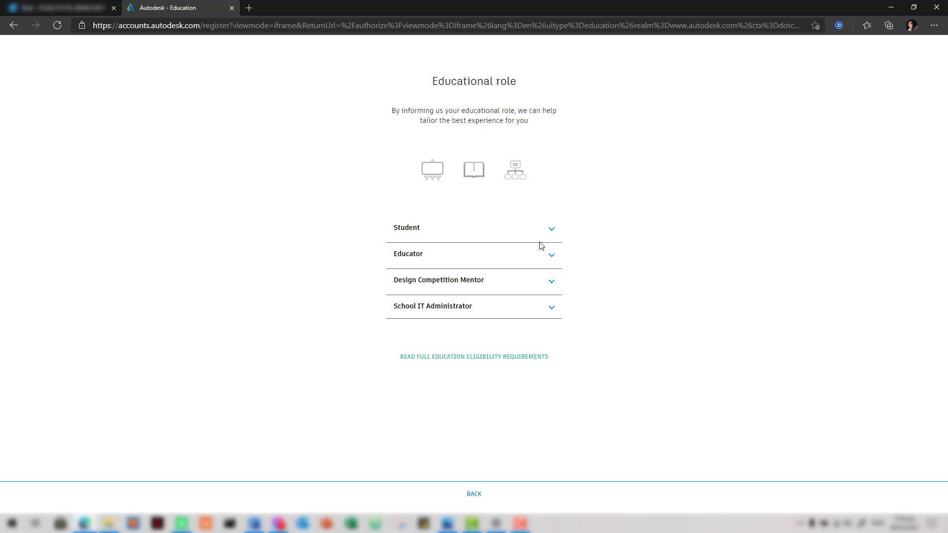
{"action": "left_click", "coordinate": [550, 229]}
{"action": "left_click", "coordinate": [551, 285]}
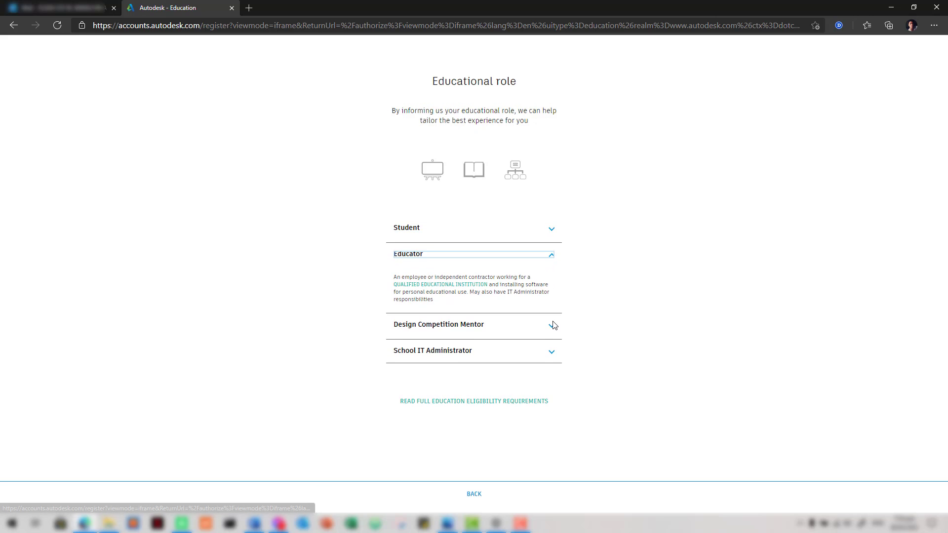
{"action": "left_click", "coordinate": [552, 327]}
{"action": "left_click", "coordinate": [553, 349]}
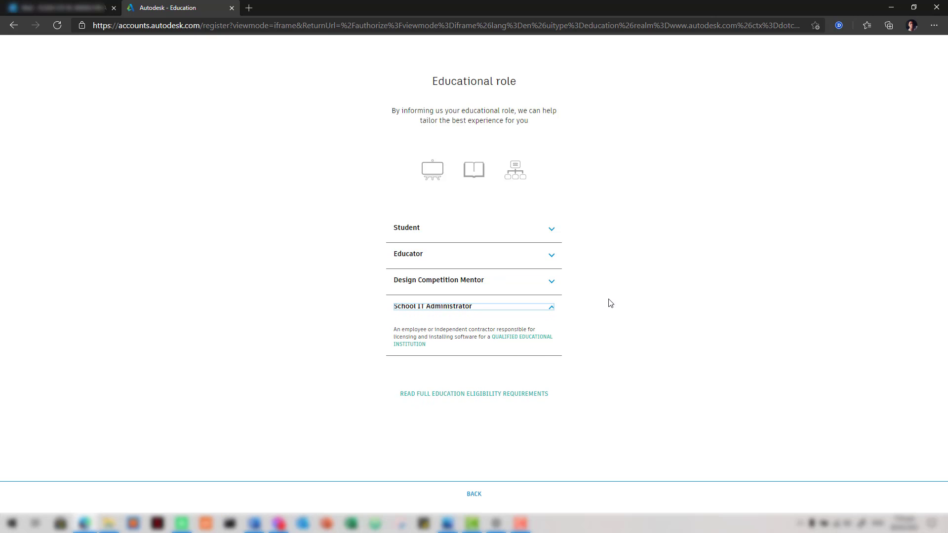
{"action": "left_click", "coordinate": [551, 230]}
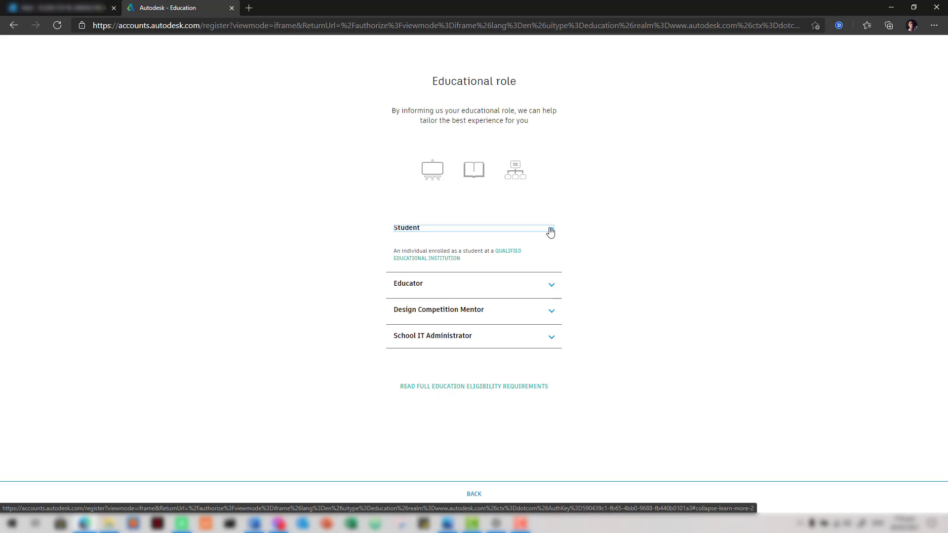
Step: Read the Qualified Educational Institution terms, highlighting the accreditation phrase and the Student definition, and return to the role explanations
{"action": "left_click", "coordinate": [513, 253]}
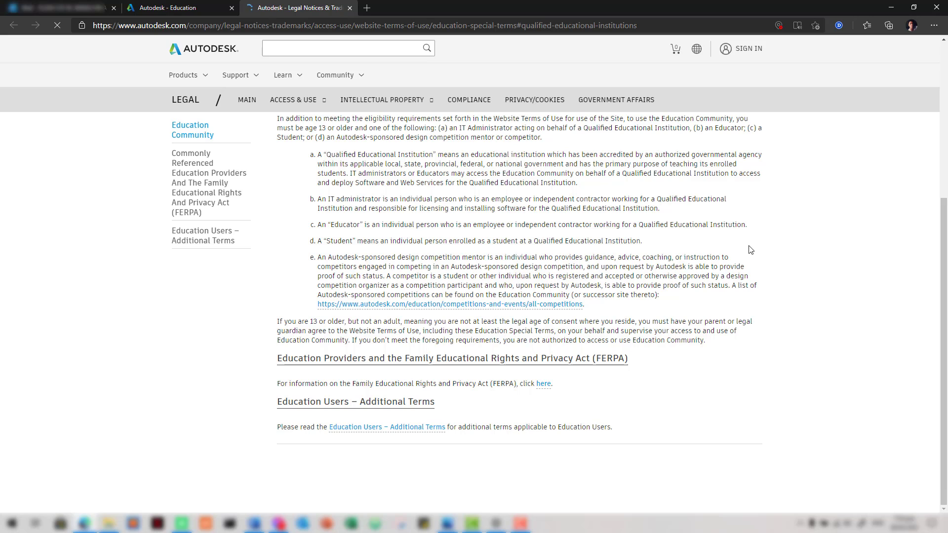
{"action": "scroll", "coordinate": [746, 237], "scroll_direction": "up", "scroll_amount": 2}
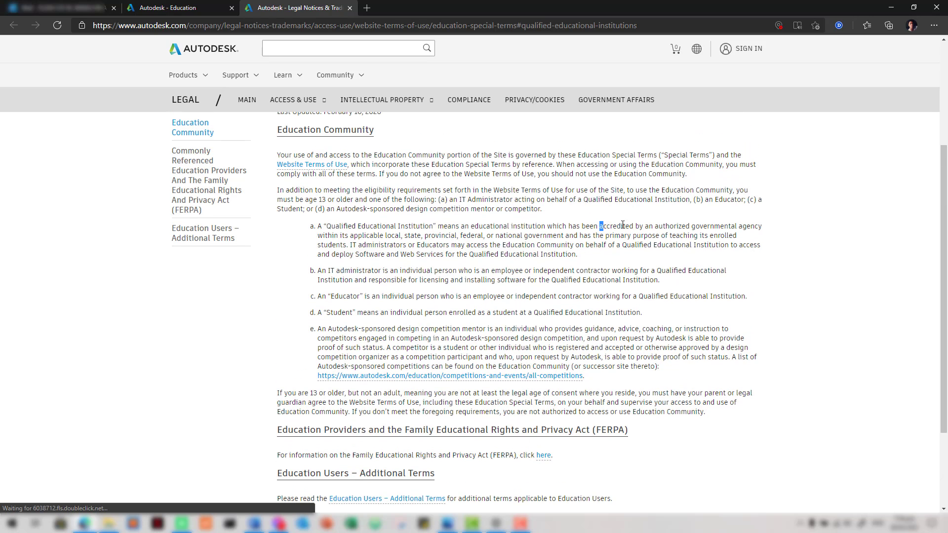
{"action": "left_click_drag", "start_coordinate": [623, 224], "coordinate": [782, 237]}
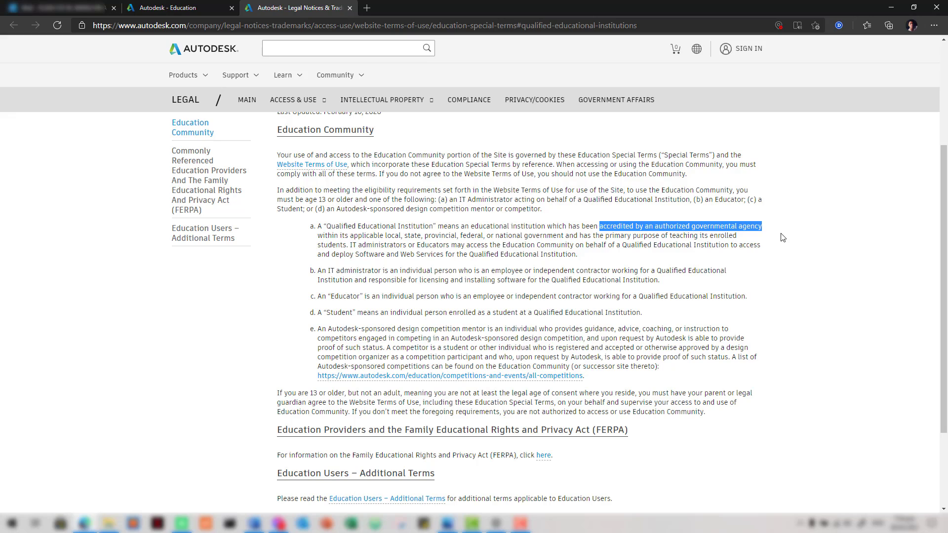
{"action": "left_click", "coordinate": [750, 299]}
{"action": "left_click_drag", "start_coordinate": [650, 315], "coordinate": [316, 311]}
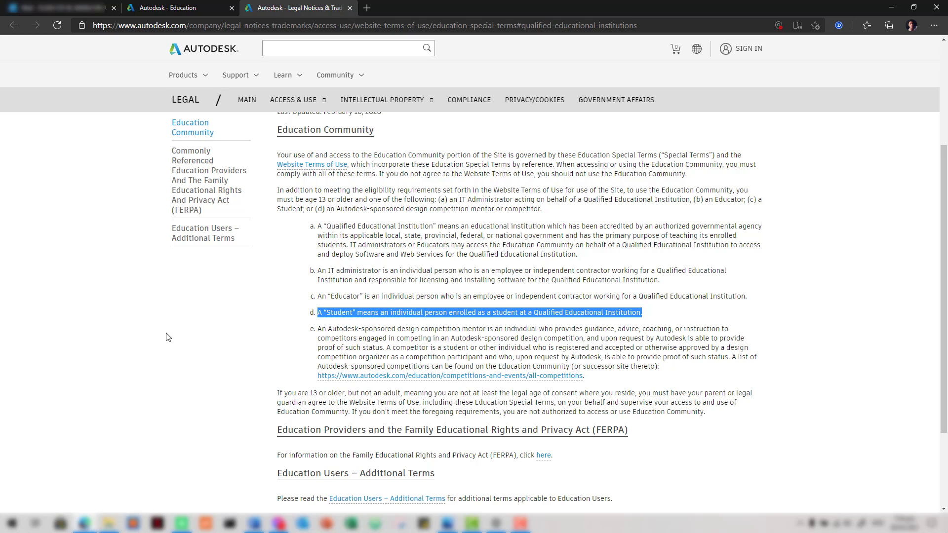
{"action": "left_click", "coordinate": [178, 332]}
{"action": "left_click", "coordinate": [156, 5]}
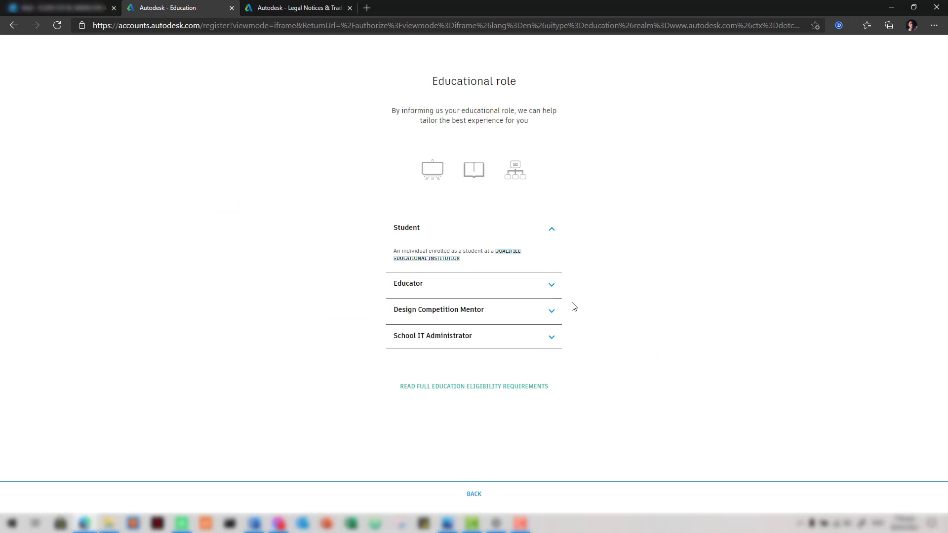
Step: Go back to the education benefits form and set the role to Student and the institution type to University/Post-Secondary
{"action": "left_click", "coordinate": [475, 495]}
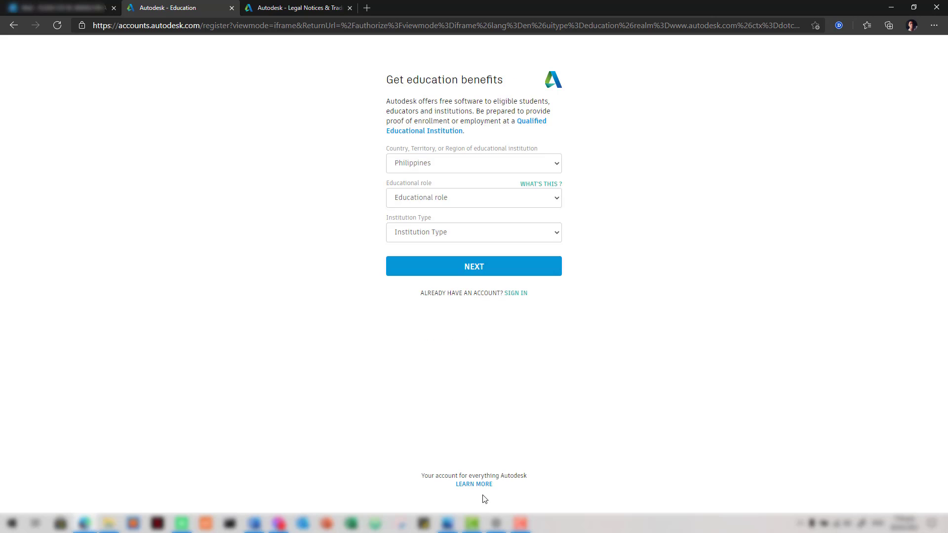
{"action": "left_click", "coordinate": [546, 205]}
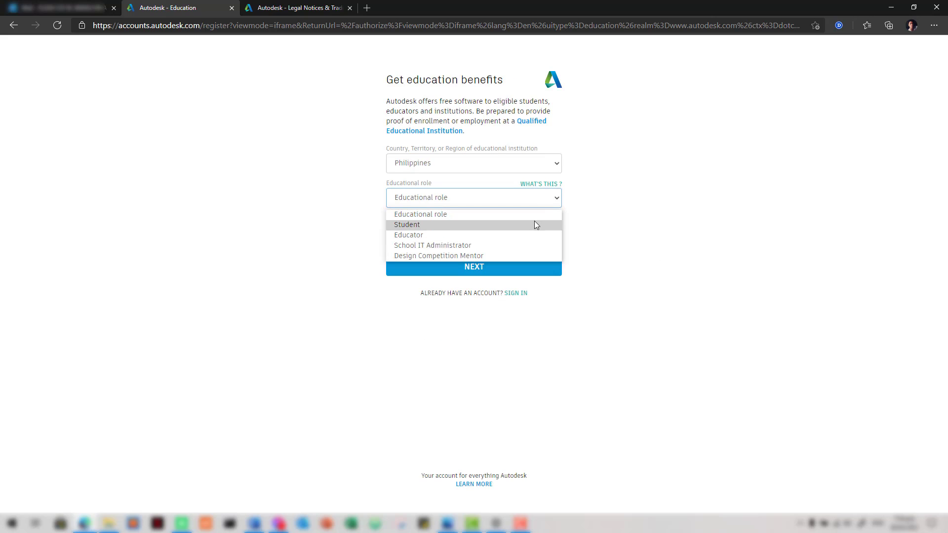
{"action": "left_click", "coordinate": [534, 222]}
{"action": "left_click", "coordinate": [553, 235]}
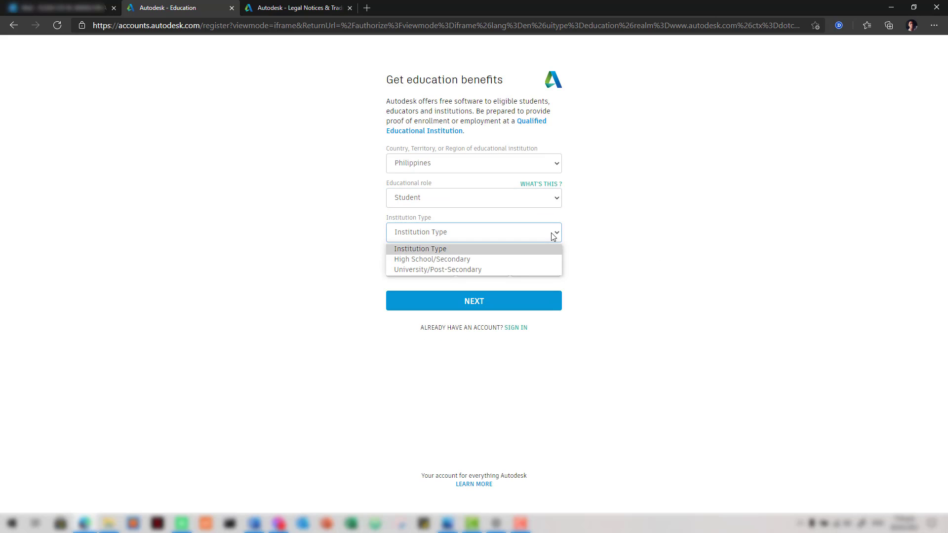
{"action": "left_click", "coordinate": [533, 269]}
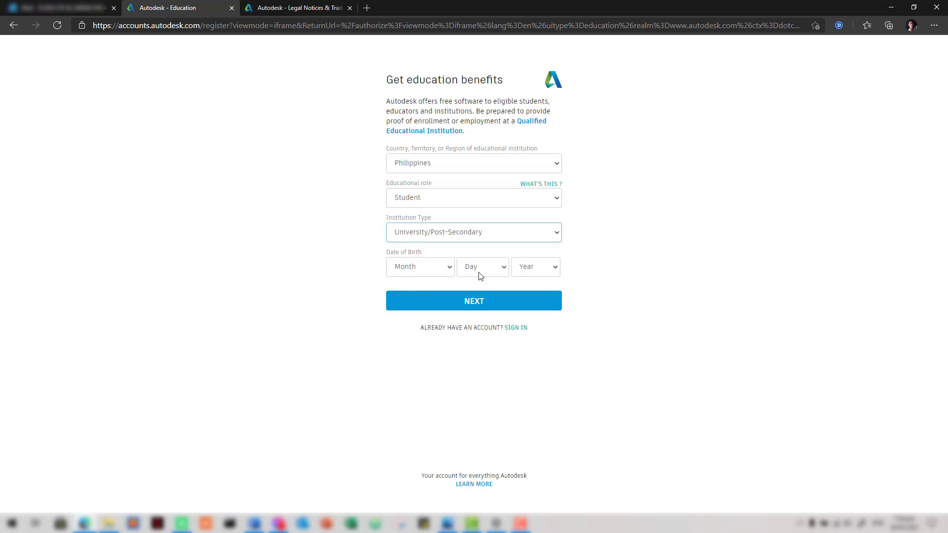
Step: Fill in the date of birth on the education benefits form and proceed to account creation
{"action": "left_click", "coordinate": [451, 269]}
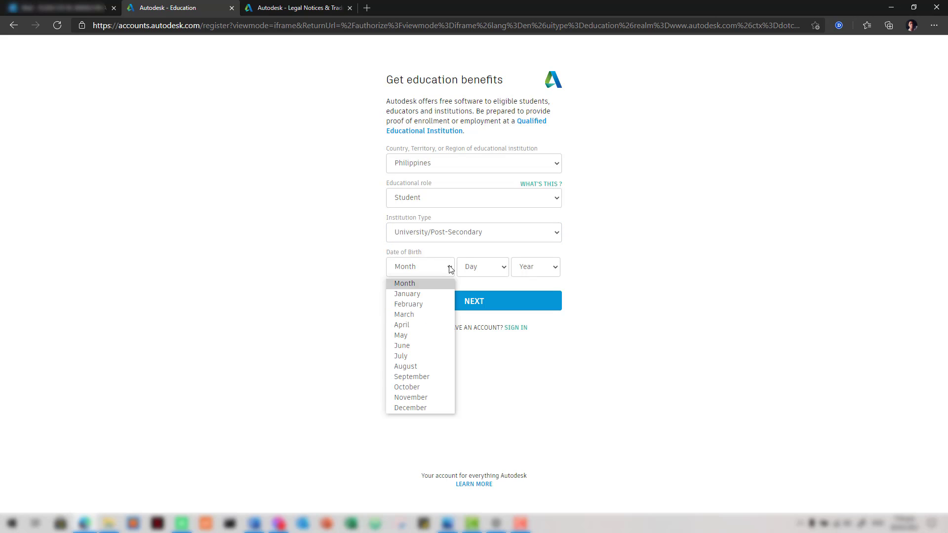
{"action": "left_click", "coordinate": [419, 346]}
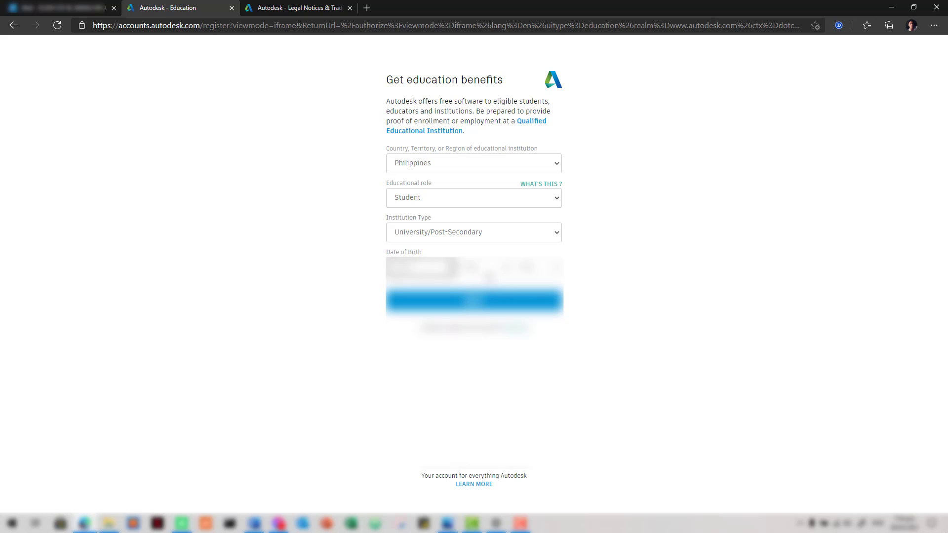
{"action": "left_click", "coordinate": [506, 271]}
{"action": "left_click", "coordinate": [479, 355]}
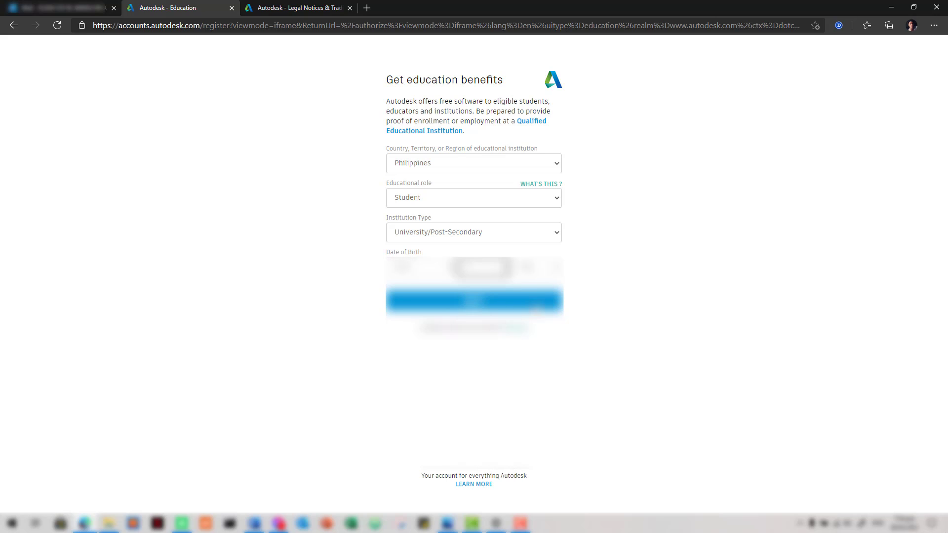
{"action": "left_click", "coordinate": [552, 272]}
{"action": "scroll", "coordinate": [528, 417], "scroll_direction": "down", "scroll_amount": 5}
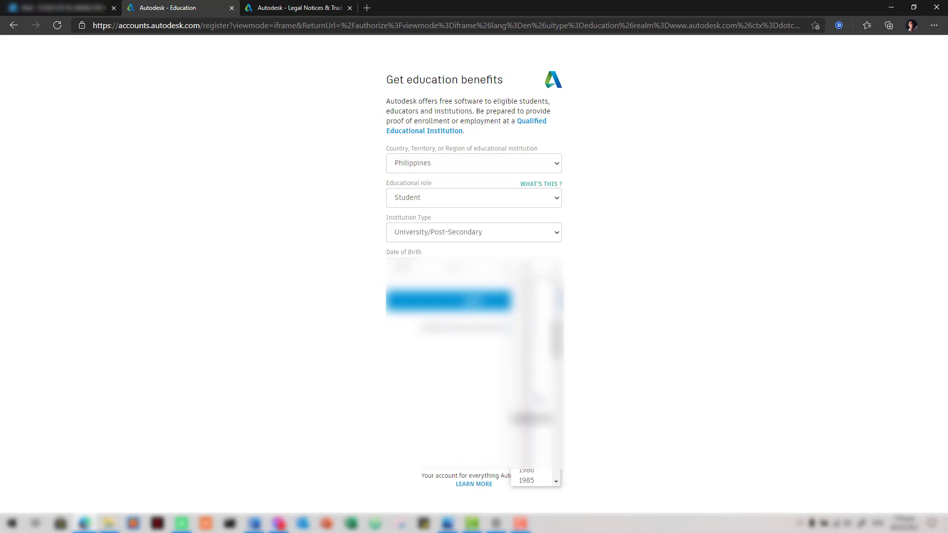
{"action": "left_click", "coordinate": [538, 303]}
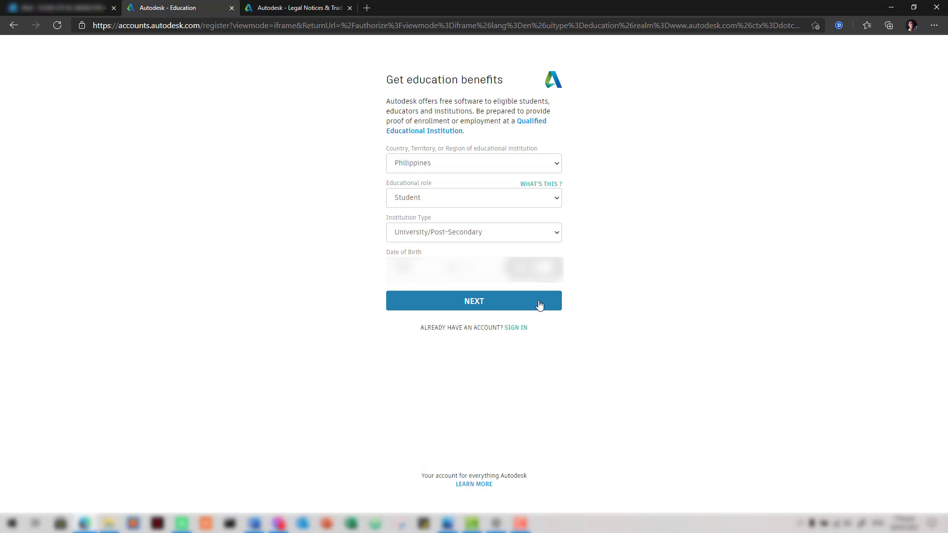
{"action": "left_click", "coordinate": [540, 303]}
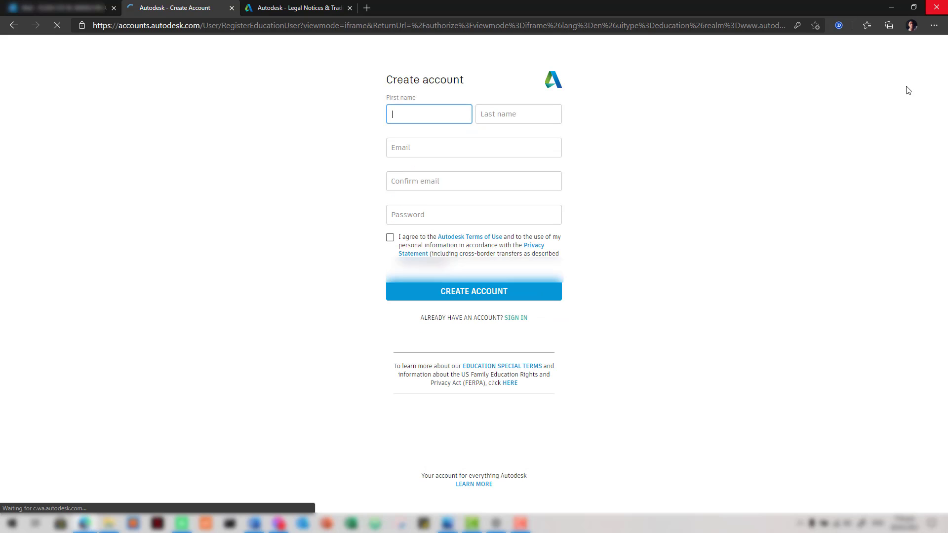
Step: Enter the student's first name and last name in the Create account form
{"action": "left_click", "coordinate": [435, 114]}
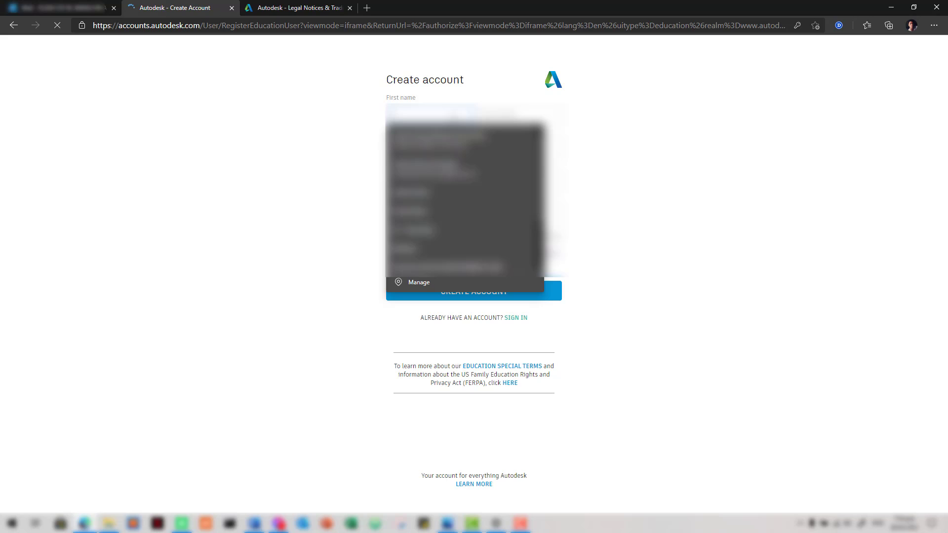
{"action": "type", "text": "a"}
{"action": "key", "text": "Escape"}
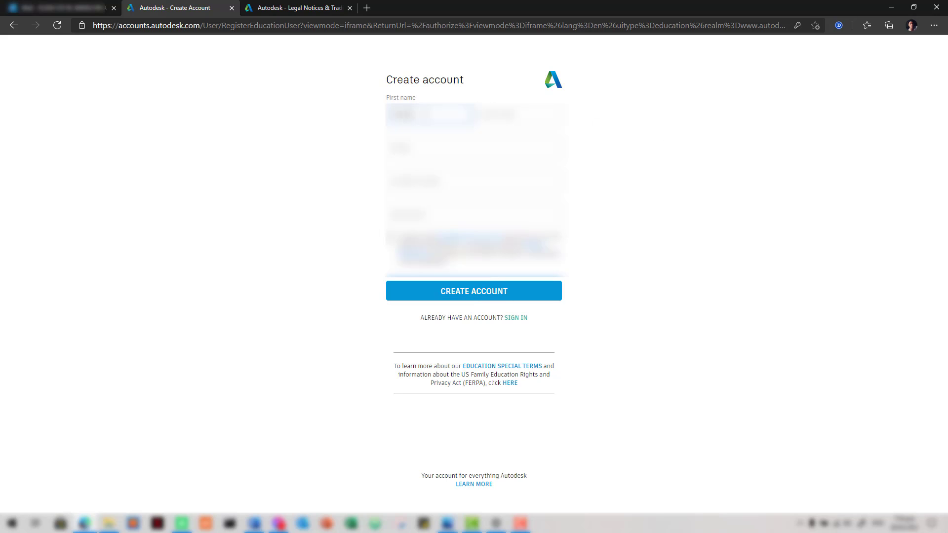
{"action": "type", "text": "e"}
{"action": "key", "text": "Tab"}
{"action": "type", "text": "sa"}
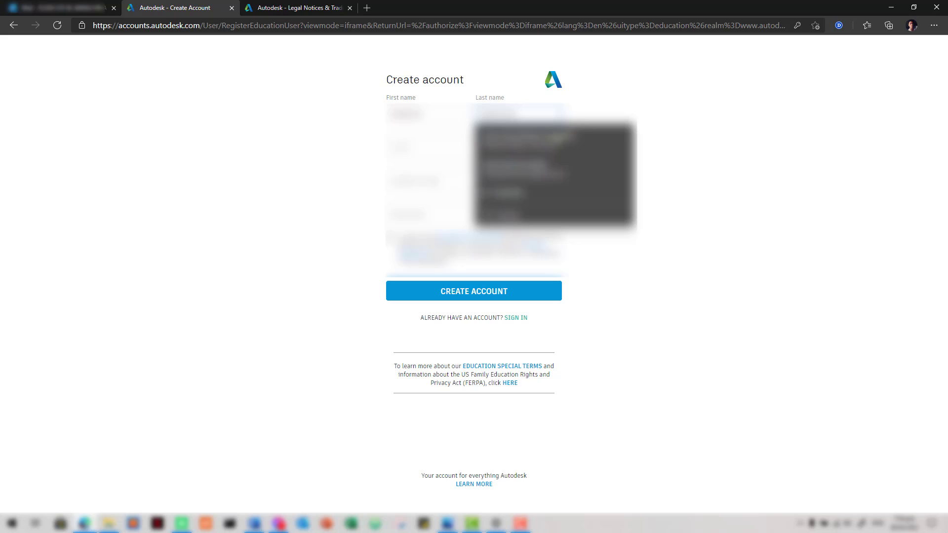
{"action": "left_click", "coordinate": [720, 192]}
Step: Fill in the student's school e-mail address and repeat it in the confirmation field
{"action": "left_click", "coordinate": [482, 137]}
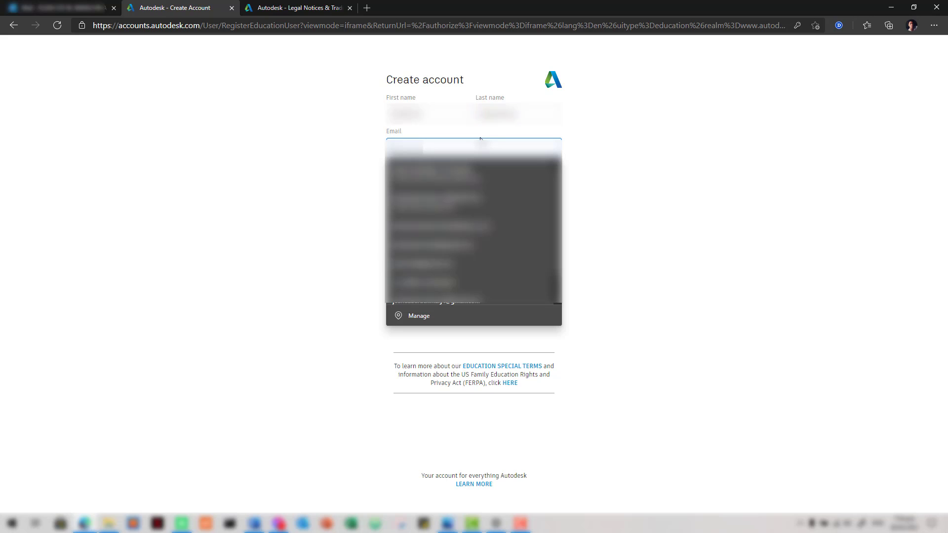
{"action": "key", "text": "Down"}
{"action": "key", "text": "Return"}
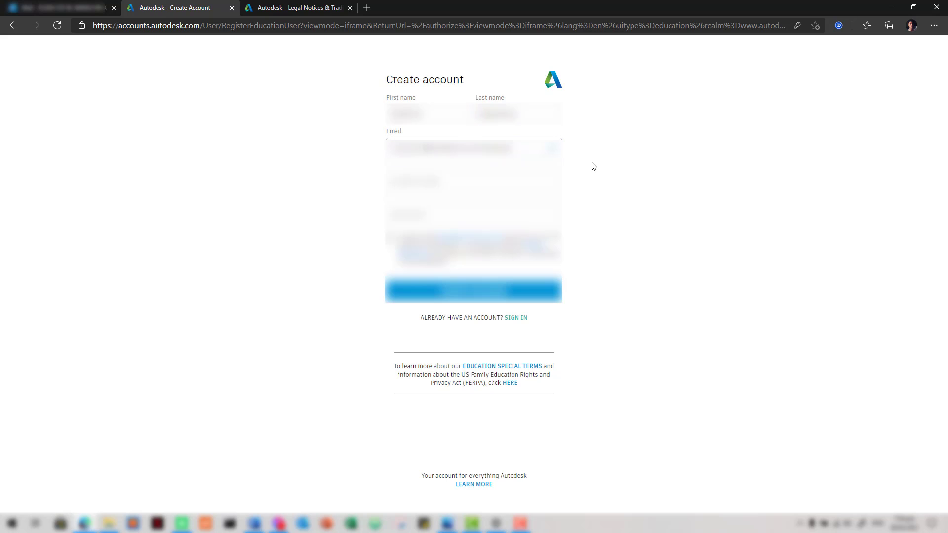
{"action": "key", "text": "Tab"}
{"action": "key", "text": "Down"}
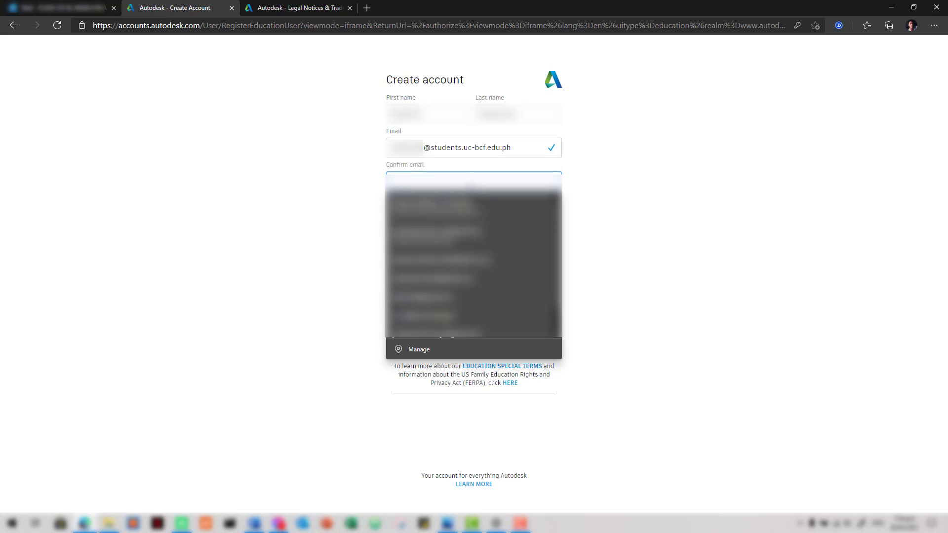
{"action": "key", "text": "Return"}
Step: Enter the account password, agree to the Autodesk Terms of Use and create the account, dismissing the browser's offer to save the password
{"action": "left_click", "coordinate": [497, 212]}
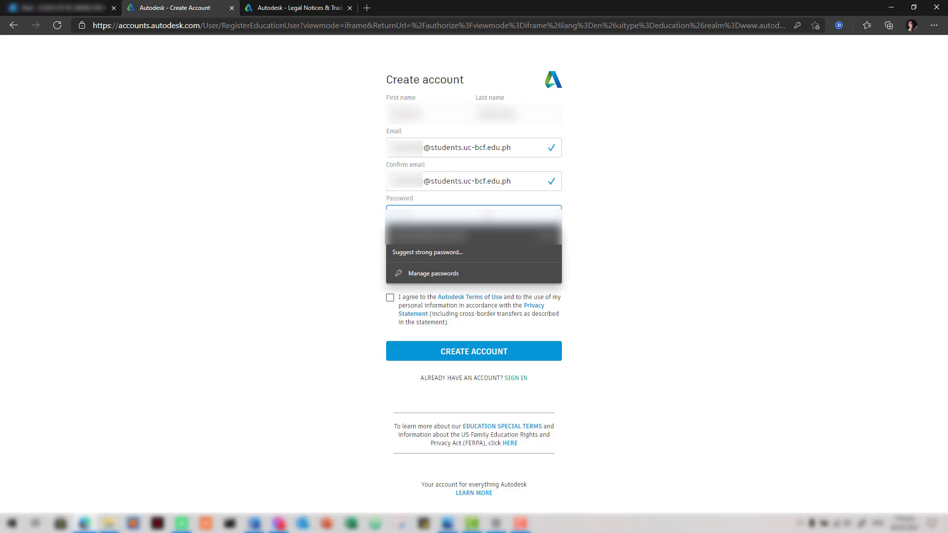
{"action": "left_click", "coordinate": [619, 239]}
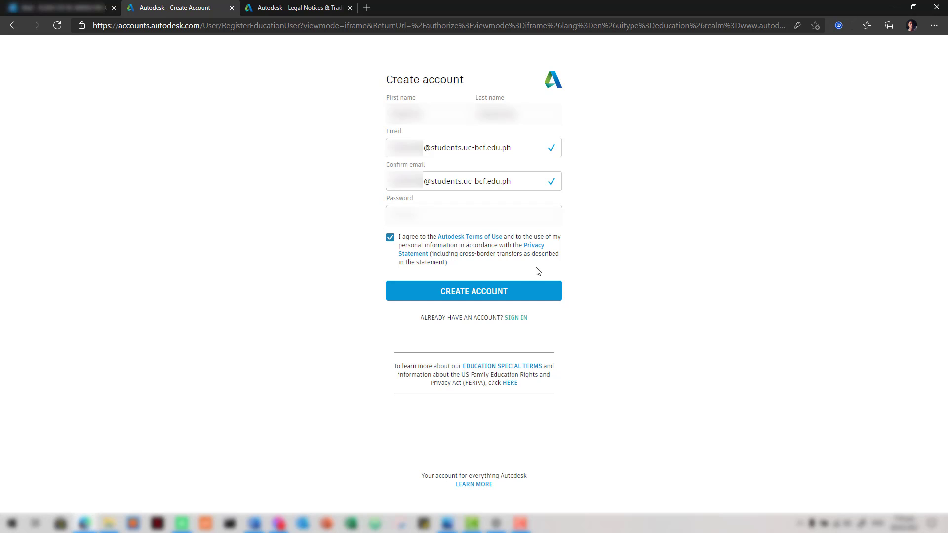
{"action": "left_click", "coordinate": [528, 291]}
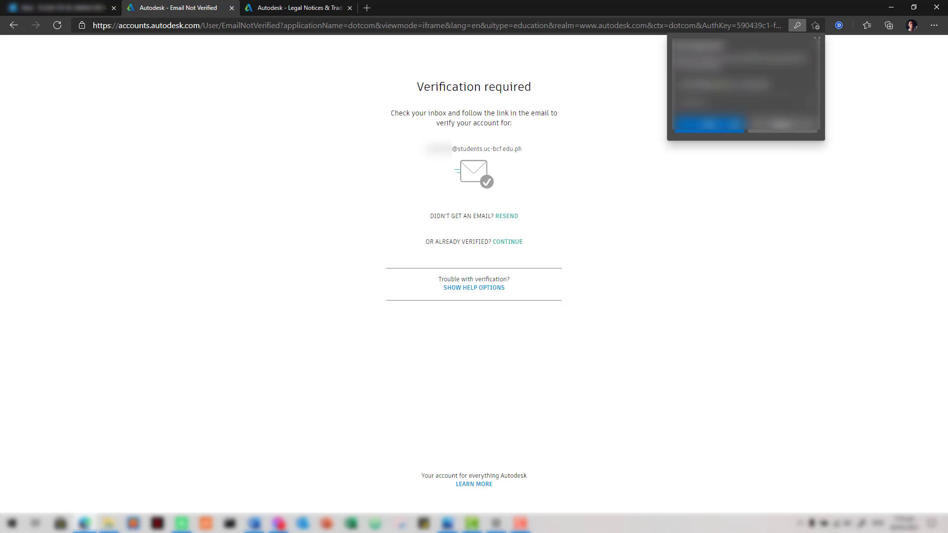
{"action": "left_click", "coordinate": [751, 129]}
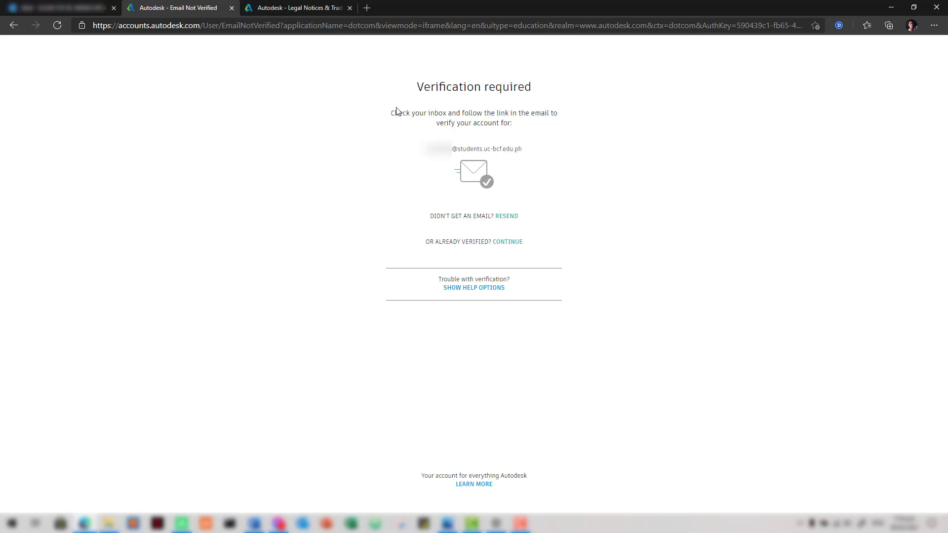
Step: Verify the new account from the Autodesk message in the Outlook inbox and finish verification, opting in to electronic messages
{"action": "left_click_drag", "start_coordinate": [394, 113], "coordinate": [566, 128]}
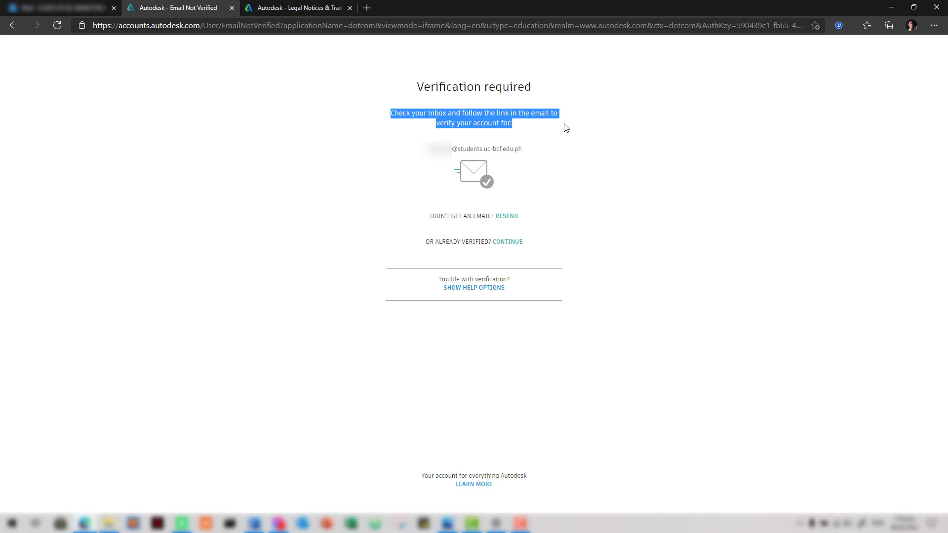
{"action": "left_click", "coordinate": [606, 147]}
{"action": "left_click", "coordinate": [72, 11]}
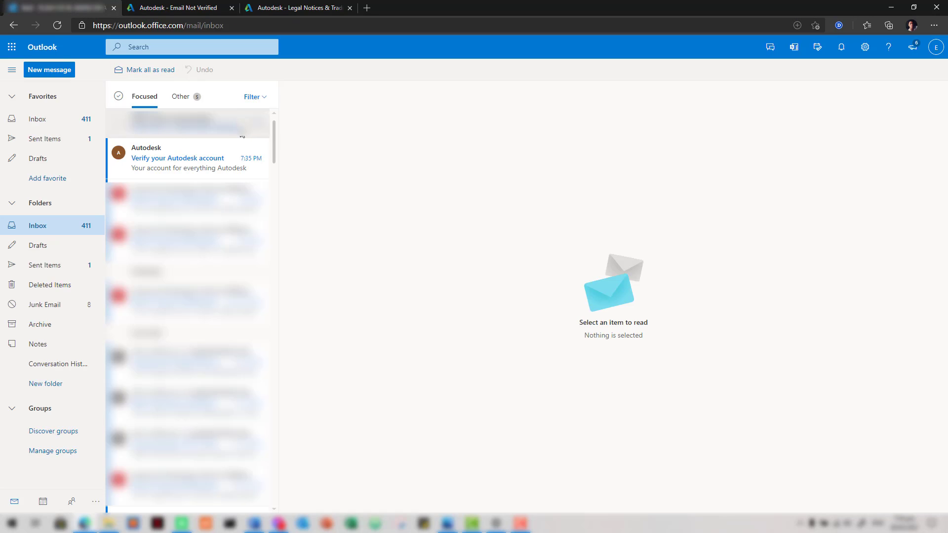
{"action": "left_click", "coordinate": [194, 156]}
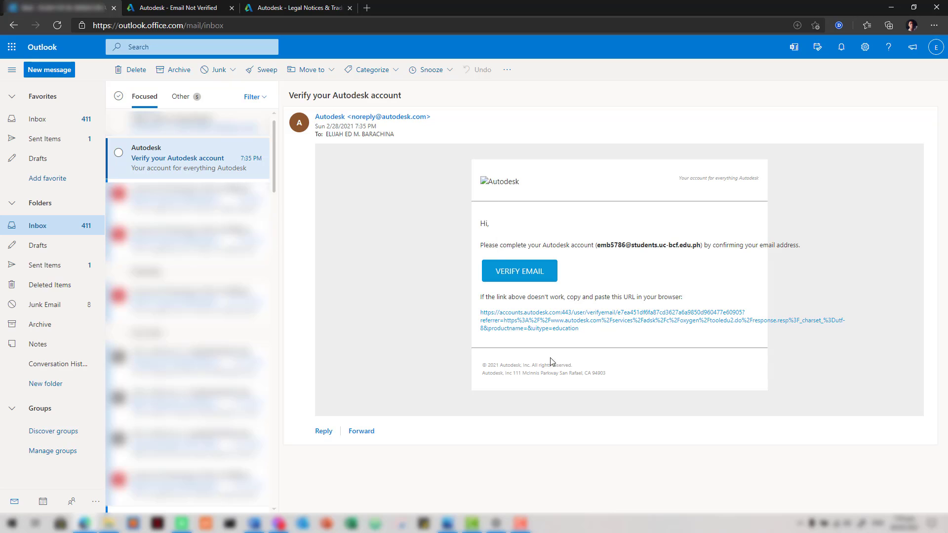
{"action": "left_click", "coordinate": [536, 275]}
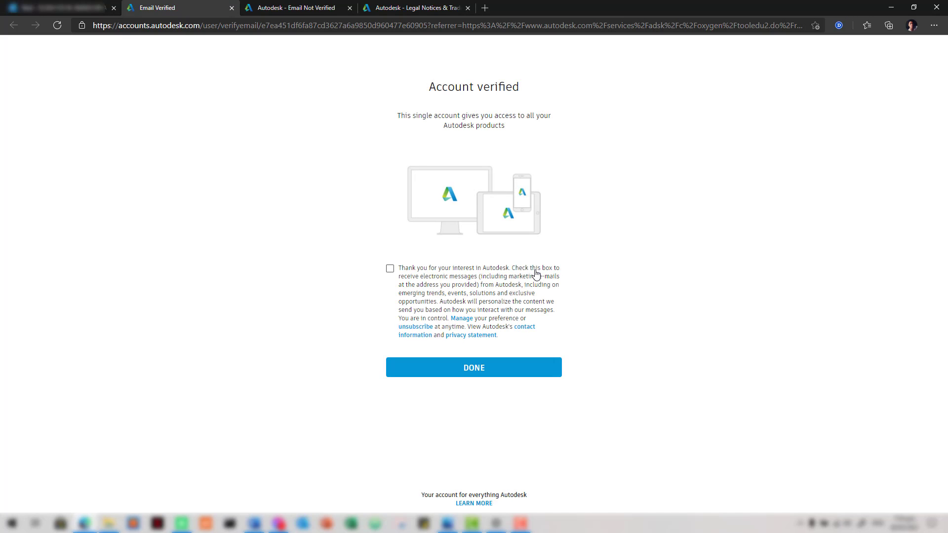
{"action": "left_click", "coordinate": [390, 268]}
{"action": "left_click", "coordinate": [473, 366]}
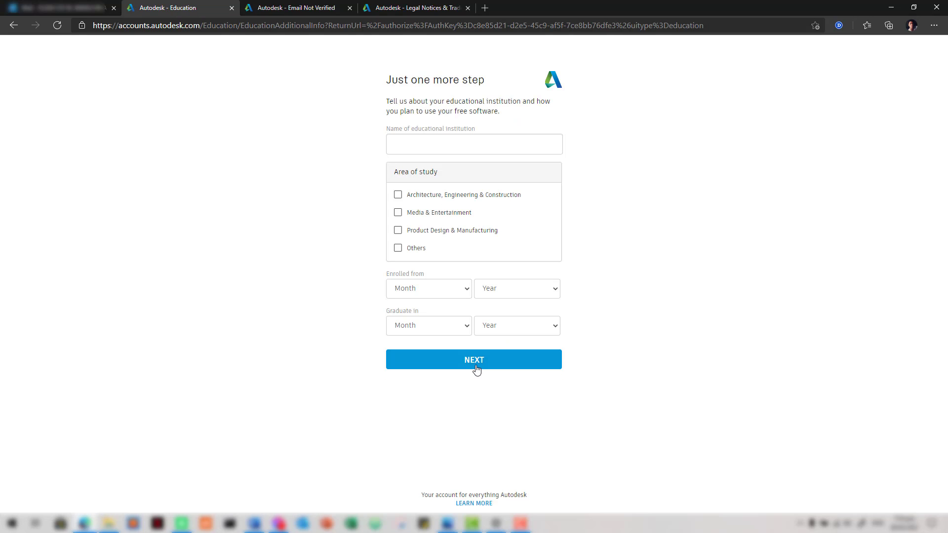
Step: Set the educational institution to University of the Cordilleras ( Baguio City) and the area of study to Others
{"action": "left_click", "coordinate": [458, 143]}
{"action": "type", "text": "University "}
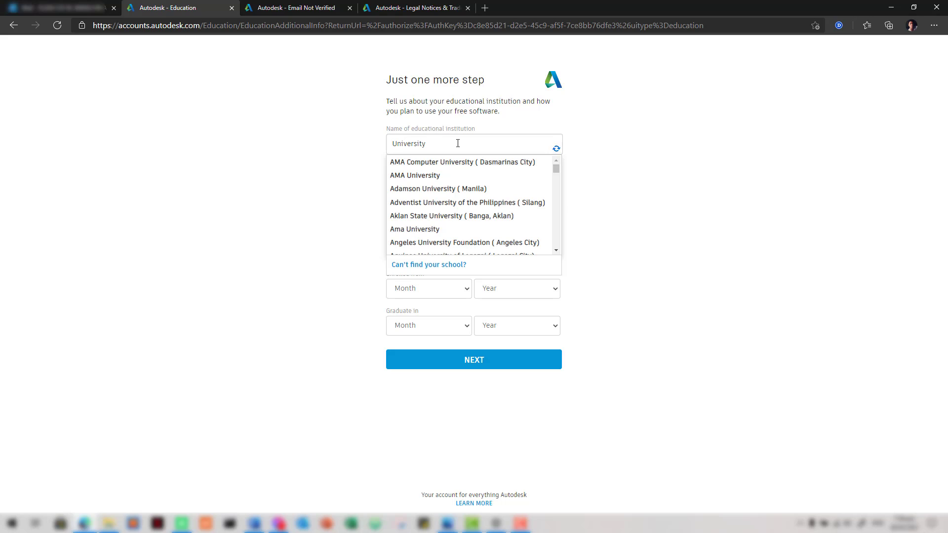
{"action": "type", "text": "of the Cordilleras"}
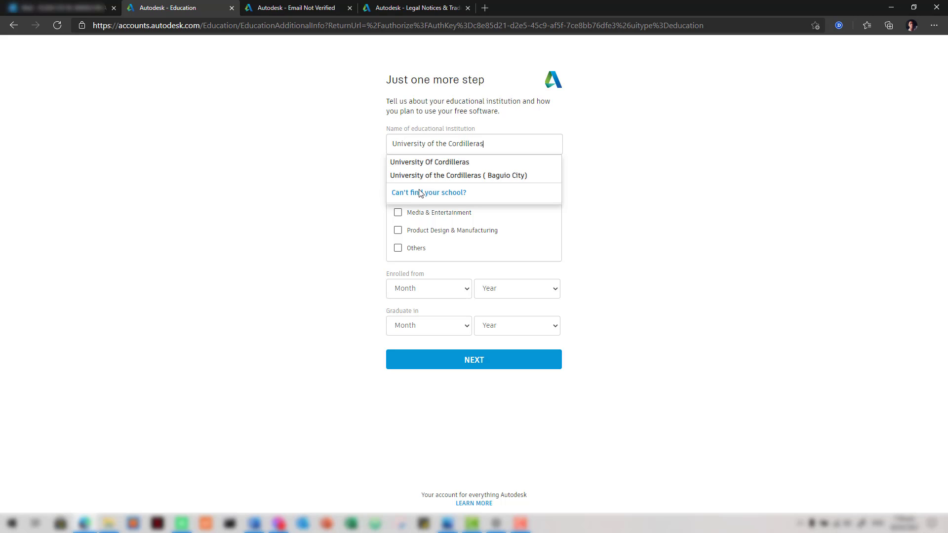
{"action": "left_click", "coordinate": [469, 176]}
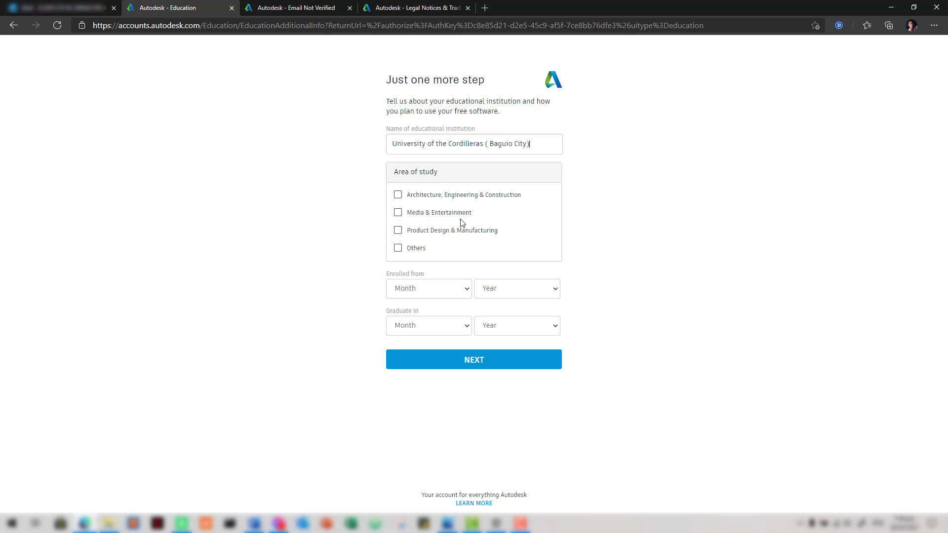
{"action": "left_click", "coordinate": [411, 248]}
Step: Set the enrollment start date to January 2021
{"action": "left_click", "coordinate": [466, 291]}
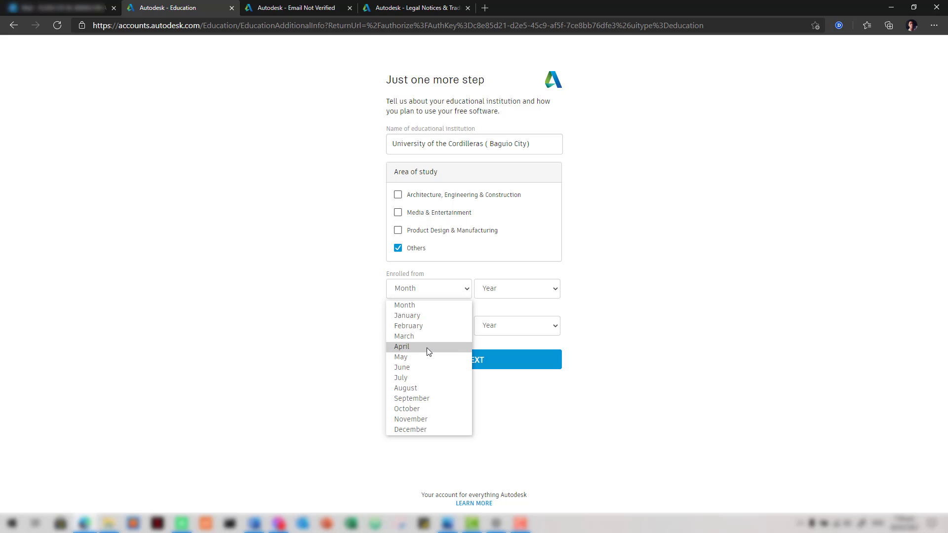
{"action": "left_click", "coordinate": [408, 315]}
{"action": "left_click", "coordinate": [429, 288]}
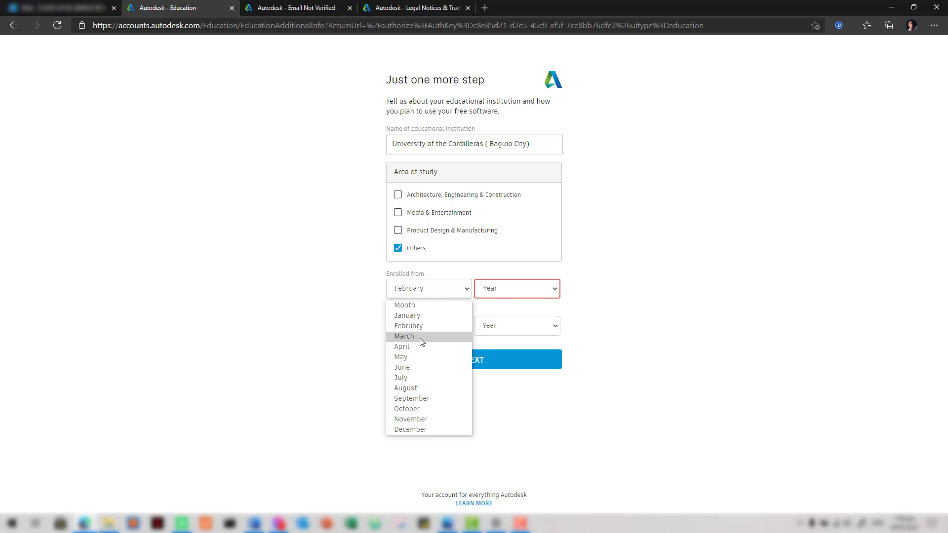
{"action": "left_click", "coordinate": [550, 293]}
{"action": "left_click", "coordinate": [490, 378]}
Step: Set the graduation date to April 2023 and submit the education details
{"action": "left_click", "coordinate": [434, 326]}
{"action": "left_click", "coordinate": [423, 374]}
{"action": "left_click", "coordinate": [548, 325]}
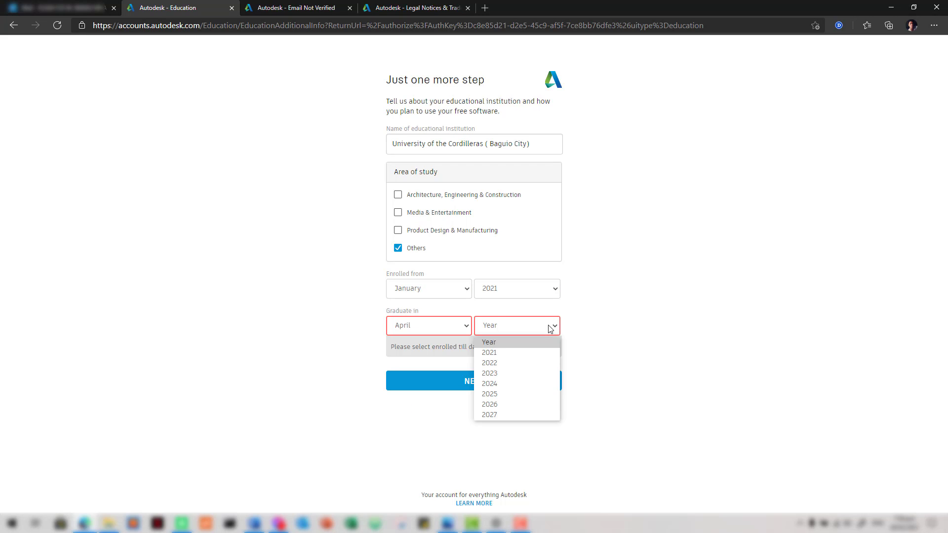
{"action": "left_click", "coordinate": [557, 327]}
{"action": "left_click", "coordinate": [557, 328]}
{"action": "left_click", "coordinate": [489, 352]}
{"action": "left_click", "coordinate": [462, 328]}
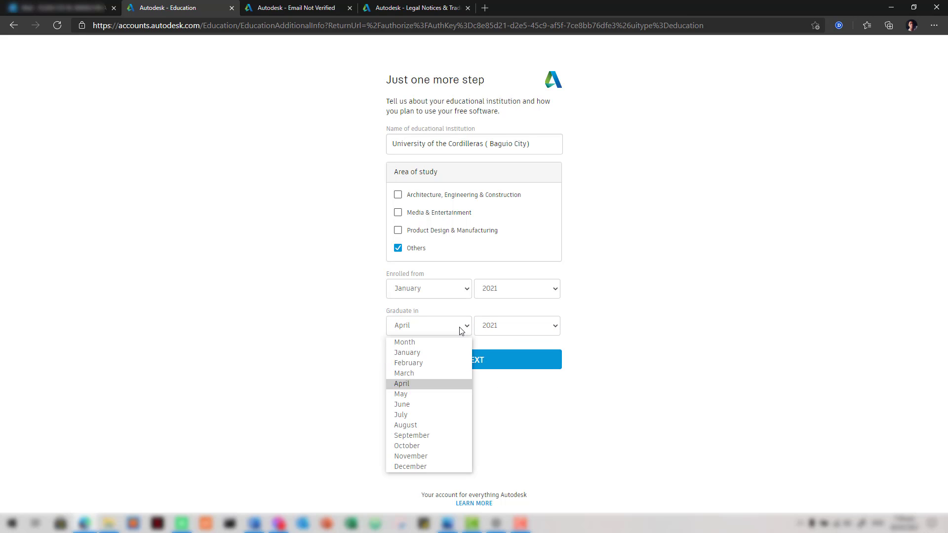
{"action": "left_click", "coordinate": [516, 326]}
{"action": "left_click", "coordinate": [522, 373]}
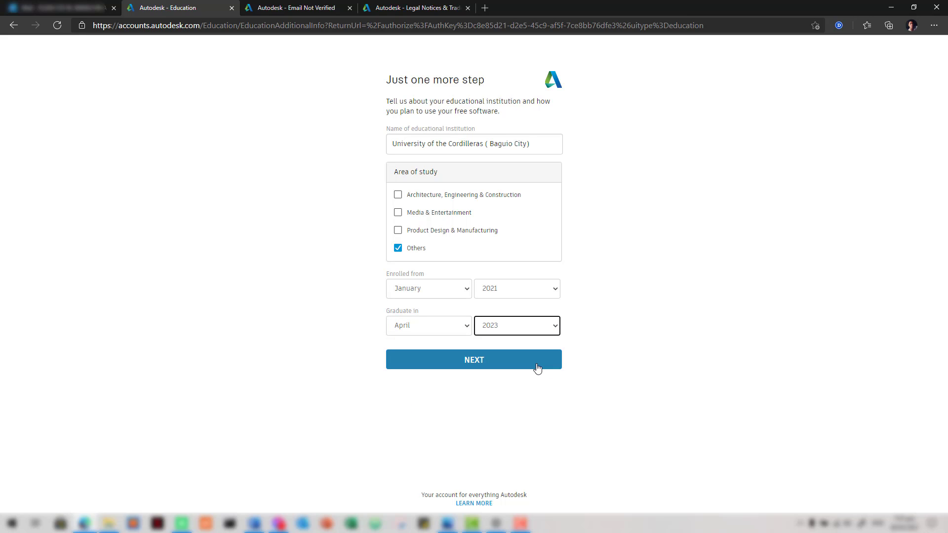
{"action": "left_click", "coordinate": [538, 369]}
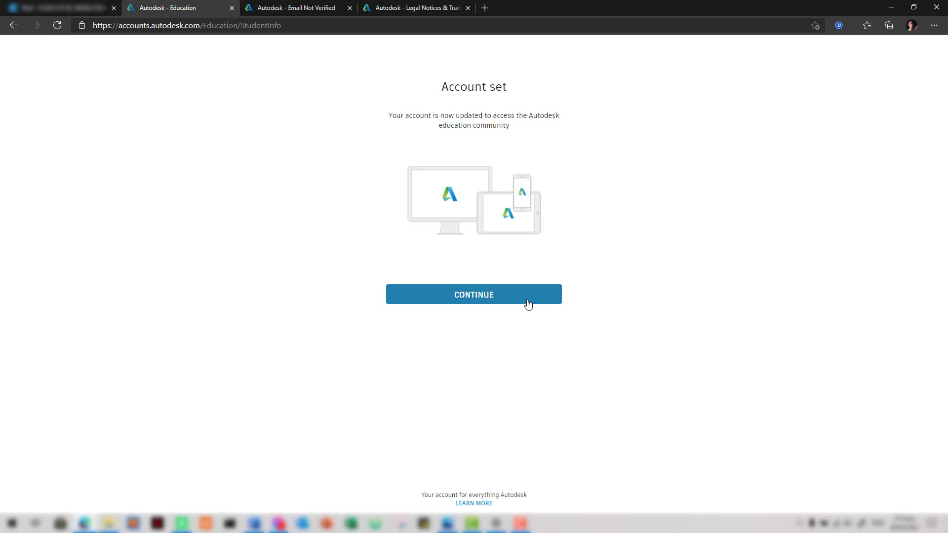
Step: Continue to the education products, start the AutoCAD access request and confirm the prefilled eligibility information
{"action": "left_click", "coordinate": [528, 304]}
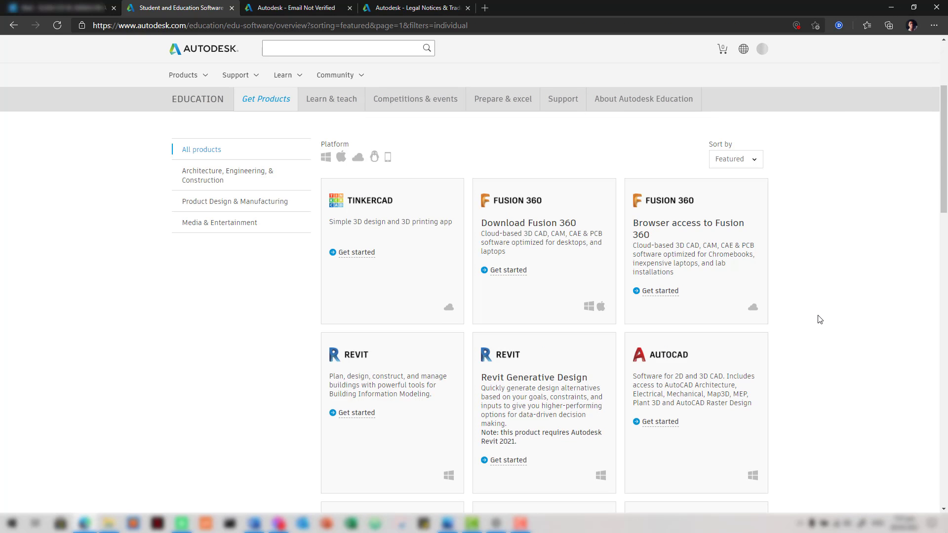
{"action": "left_click", "coordinate": [661, 423]}
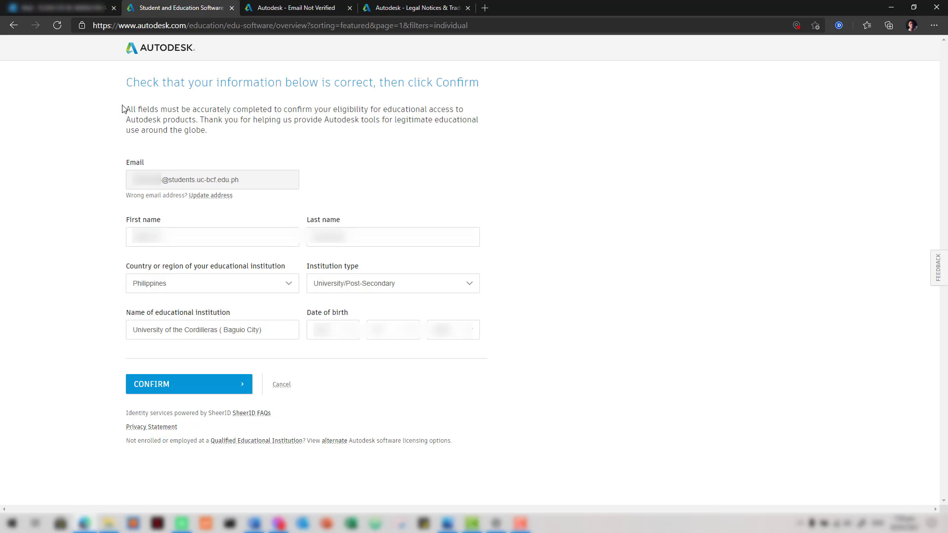
{"action": "left_click_drag", "start_coordinate": [124, 109], "coordinate": [504, 153]}
{"action": "left_click", "coordinate": [507, 154]}
{"action": "left_click", "coordinate": [232, 386]}
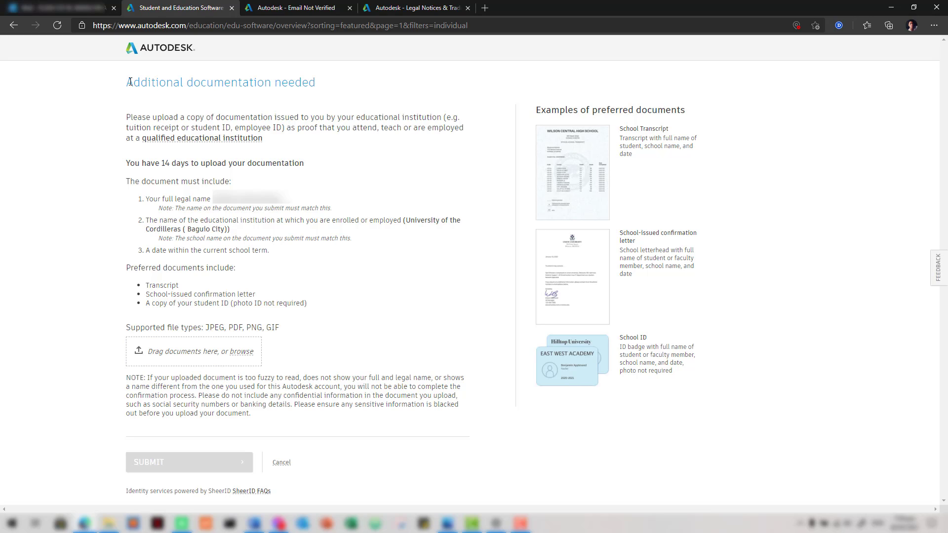
Step: Add the scanned school document CamScanner 02-28-2021 19.27_1.jpg from the file manager to the additional documentation upload
{"action": "left_click_drag", "start_coordinate": [129, 81], "coordinate": [338, 89]}
{"action": "left_click", "coordinate": [345, 87]}
{"action": "left_click", "coordinate": [108, 524]}
{"action": "left_click_drag", "start_coordinate": [364, 158], "coordinate": [173, 351]}
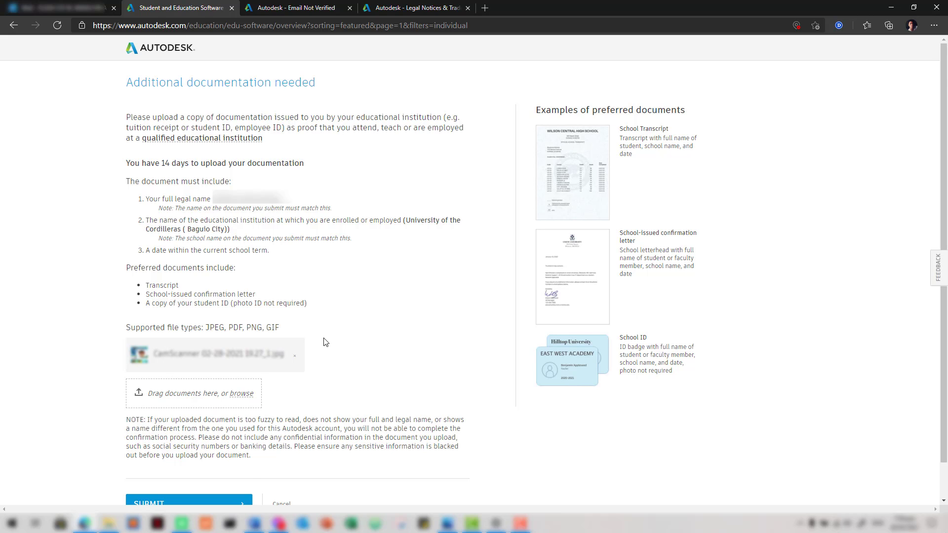
{"action": "scroll", "coordinate": [325, 341], "scroll_direction": "down", "scroll_amount": 2}
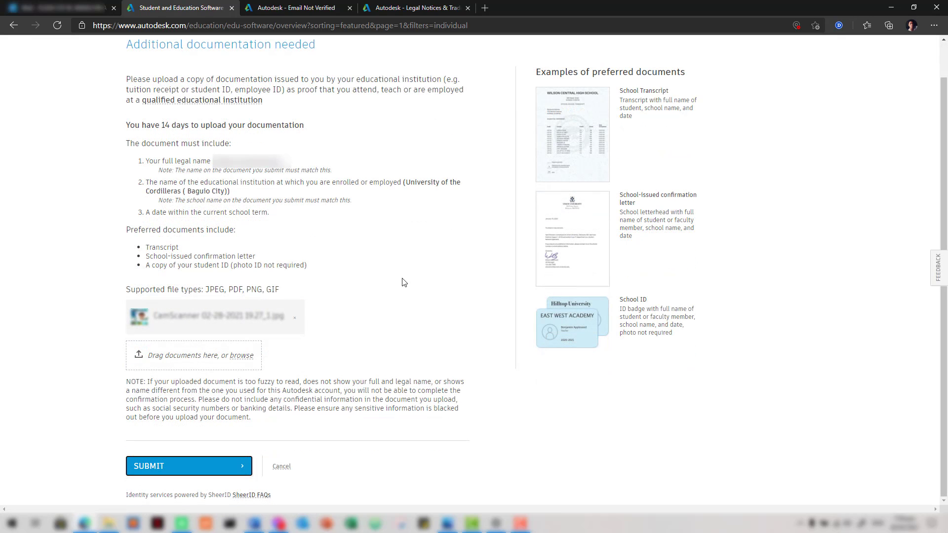
Step: Submit the enrollment document for verification, highlight the stated completion time and close the confirmation page
{"action": "left_click", "coordinate": [245, 467]}
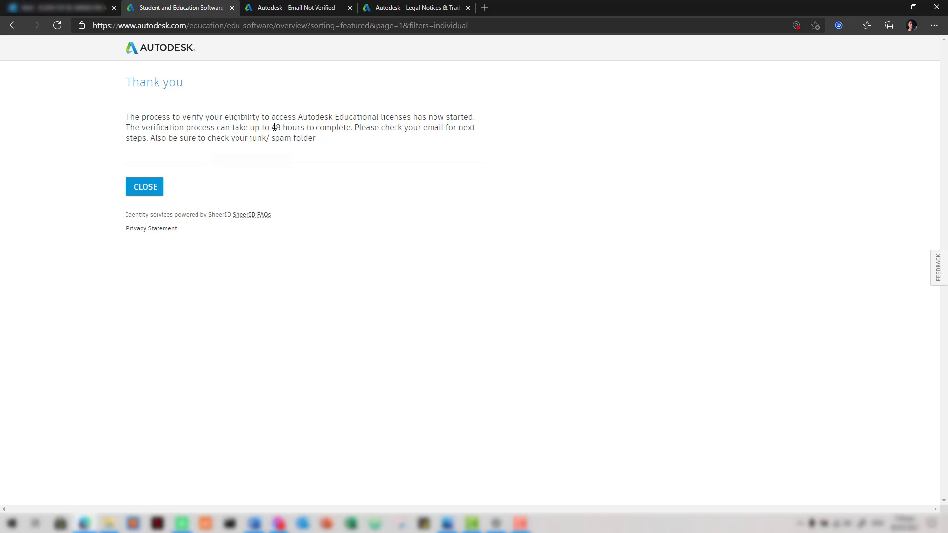
{"action": "left_click_drag", "start_coordinate": [274, 127], "coordinate": [351, 128]}
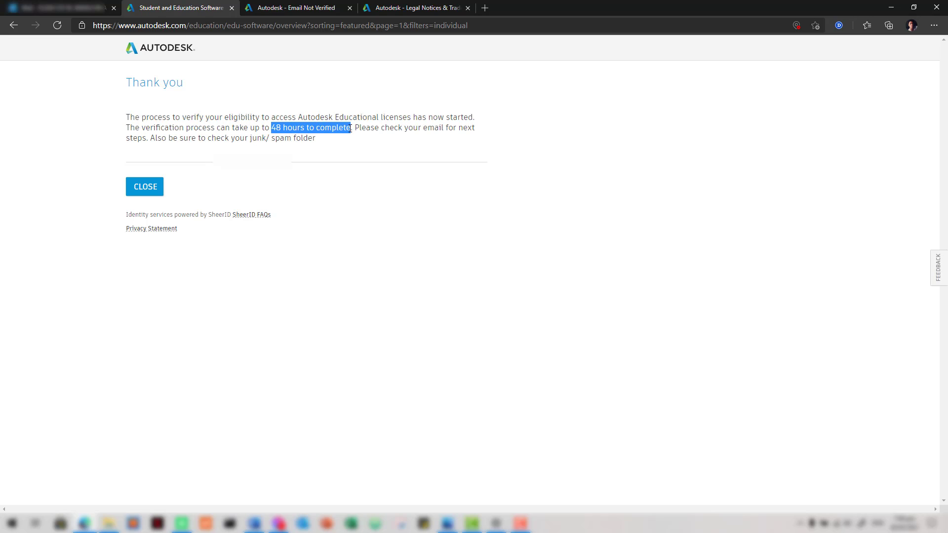
{"action": "left_click", "coordinate": [387, 174]}
{"action": "left_click", "coordinate": [151, 190]}
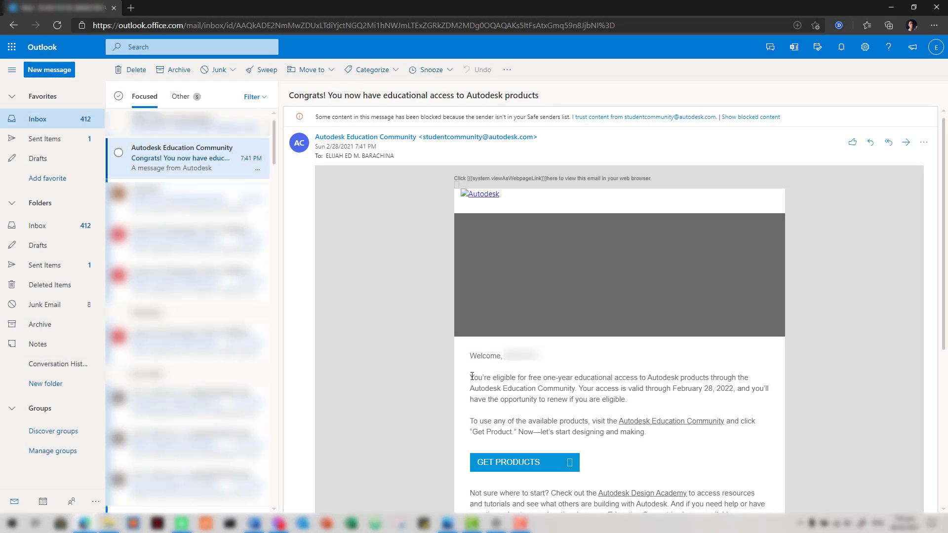
Step: In Outlook, highlight the access period and renewal note in the Autodesk Education email, and open the product page it links to
{"action": "left_click_drag", "start_coordinate": [472, 377], "coordinate": [756, 400]}
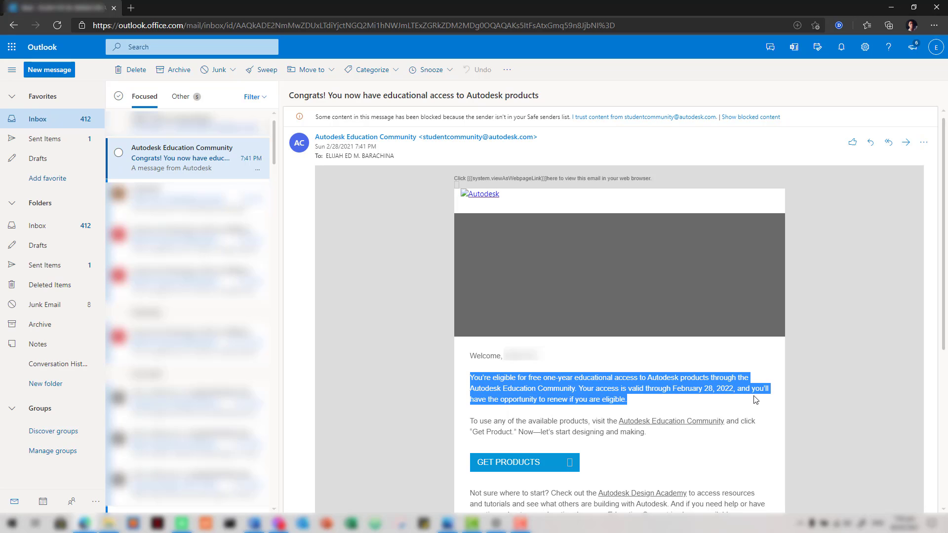
{"action": "left_click", "coordinate": [652, 411]}
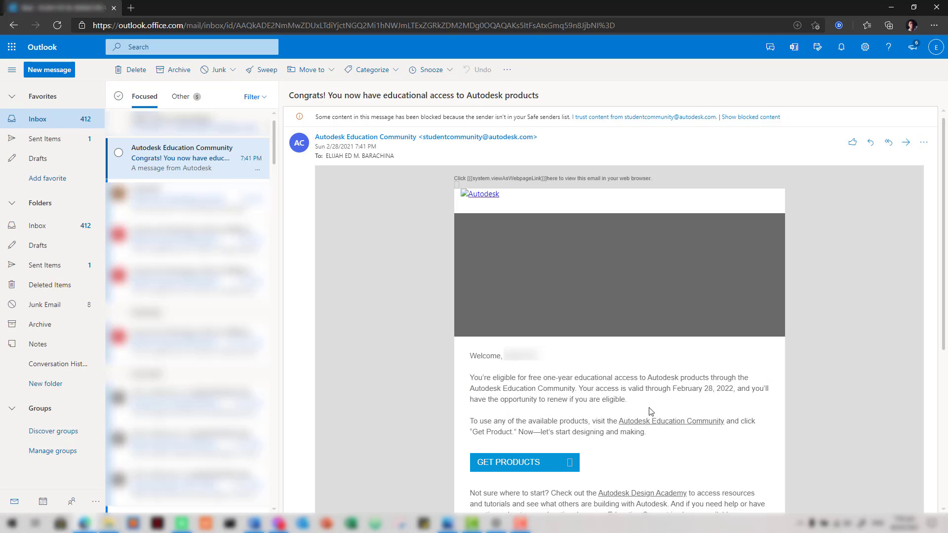
{"action": "double_click", "coordinate": [560, 399]}
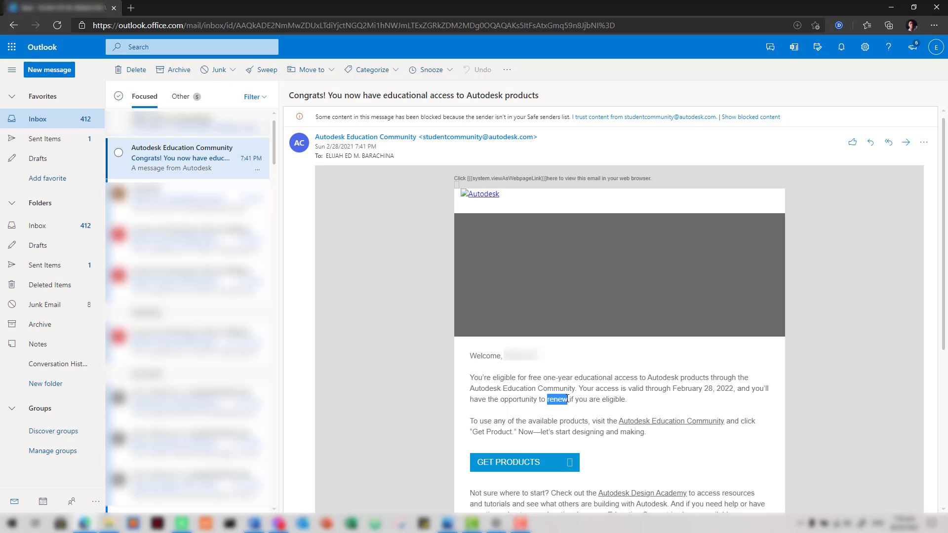
{"action": "left_click", "coordinate": [805, 378]}
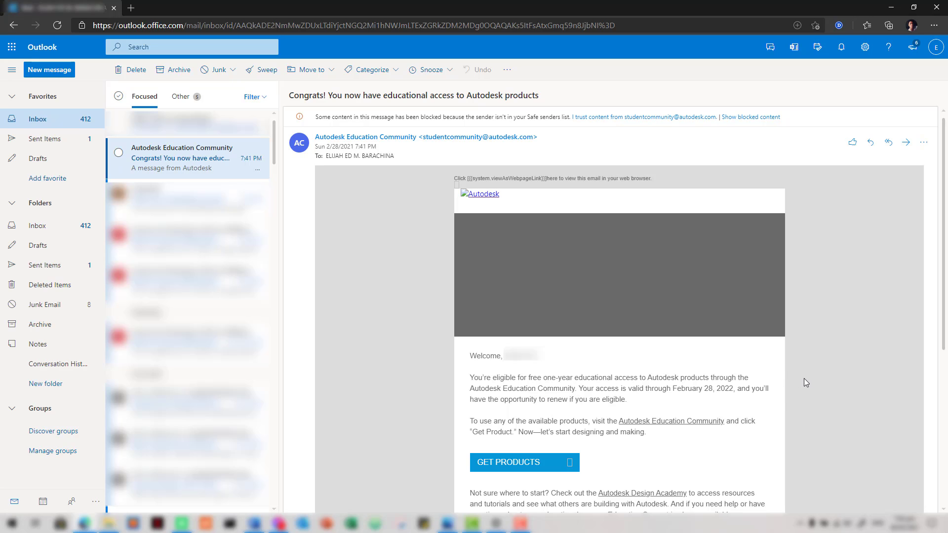
{"action": "left_click", "coordinate": [544, 467]}
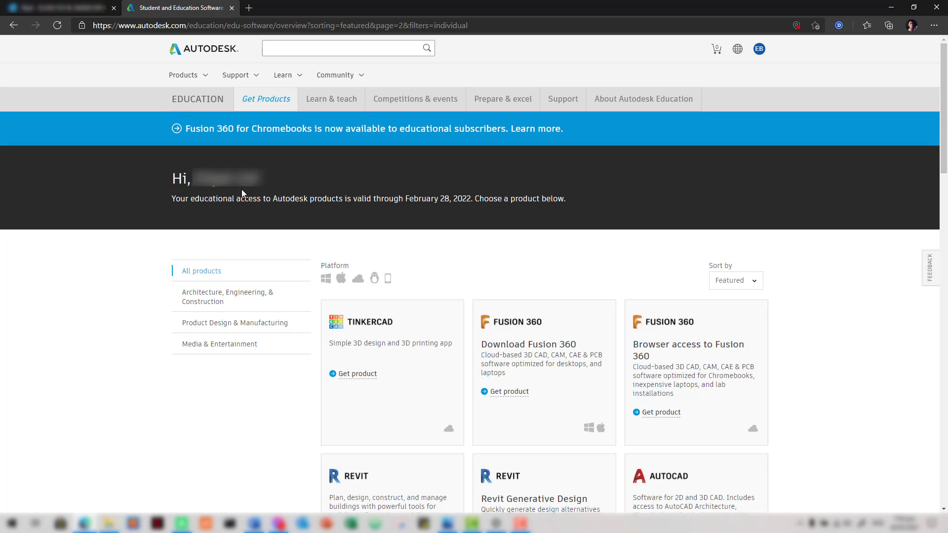
Step: Highlight the educational access validity and product choice notice, and find AutoCAD among the listed products
{"action": "left_click_drag", "start_coordinate": [175, 201], "coordinate": [479, 209]}
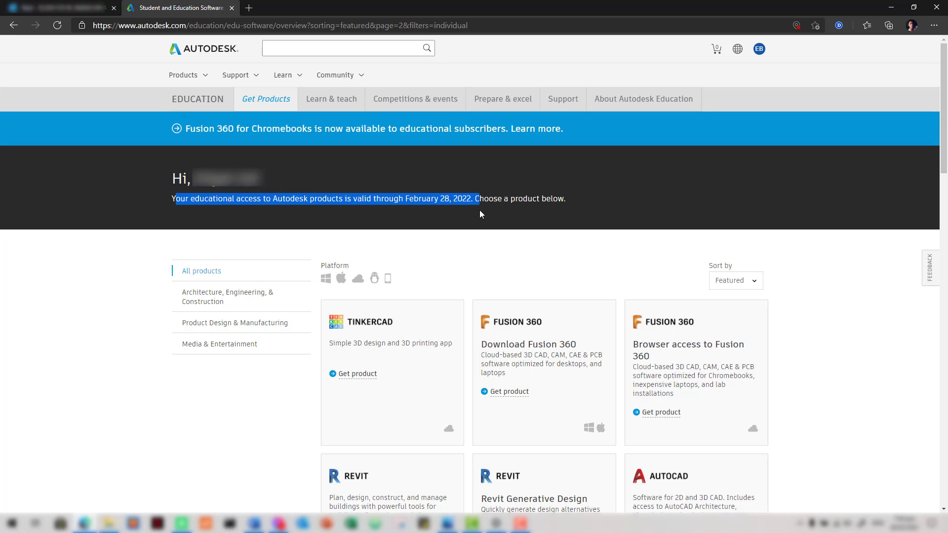
{"action": "left_click", "coordinate": [483, 207]}
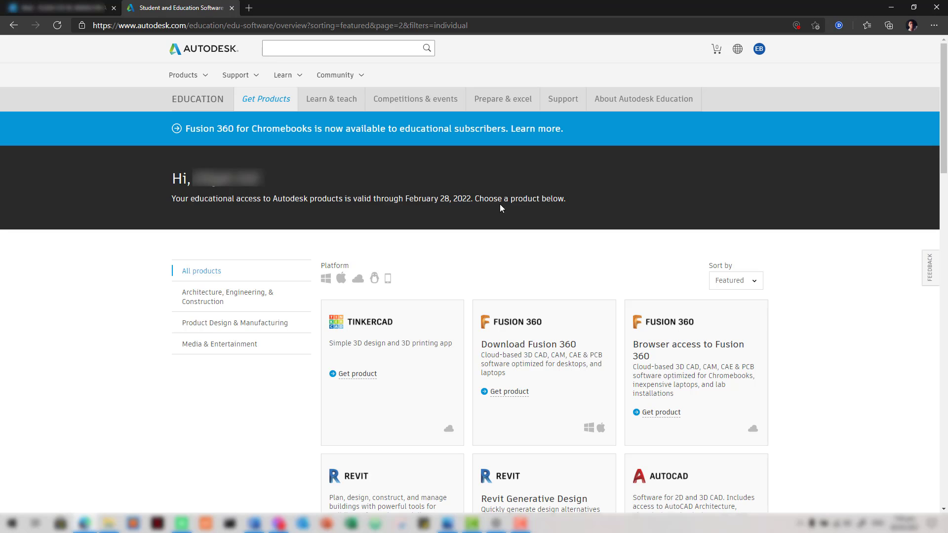
{"action": "left_click_drag", "start_coordinate": [480, 197], "coordinate": [566, 200]}
{"action": "scroll", "coordinate": [576, 212], "scroll_direction": "down", "scroll_amount": 5}
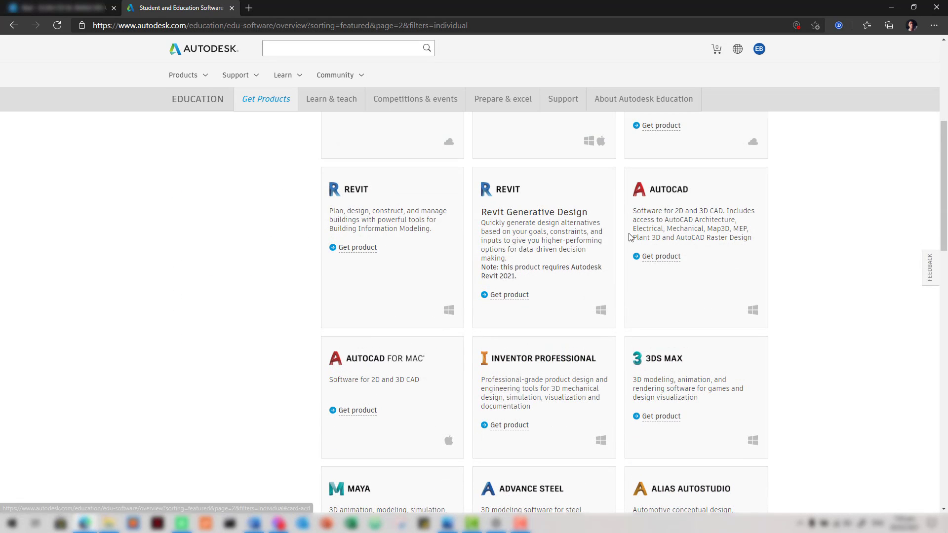
Step: Get the AutoCAD product and review its version, language and platform options, keeping Windows, 2021 and English
{"action": "left_click", "coordinate": [656, 260]}
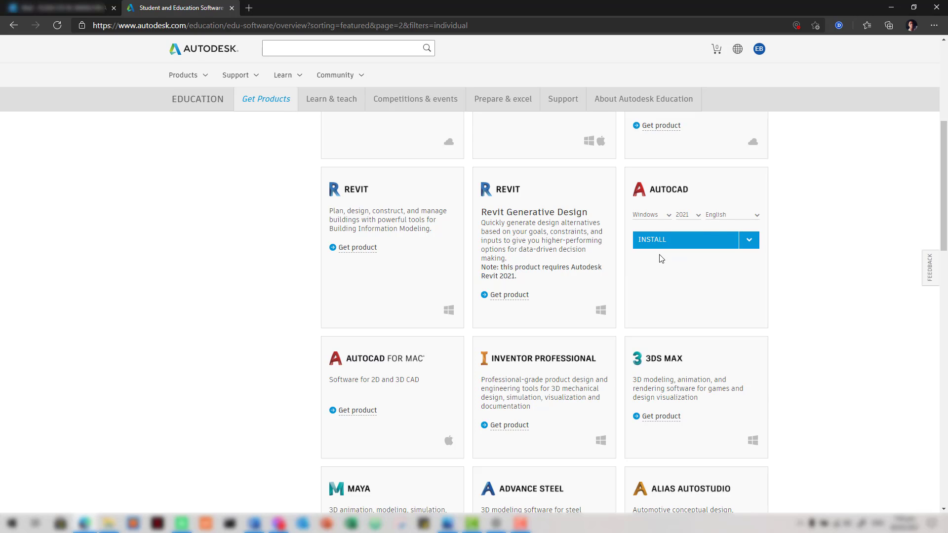
{"action": "left_click", "coordinate": [693, 217]}
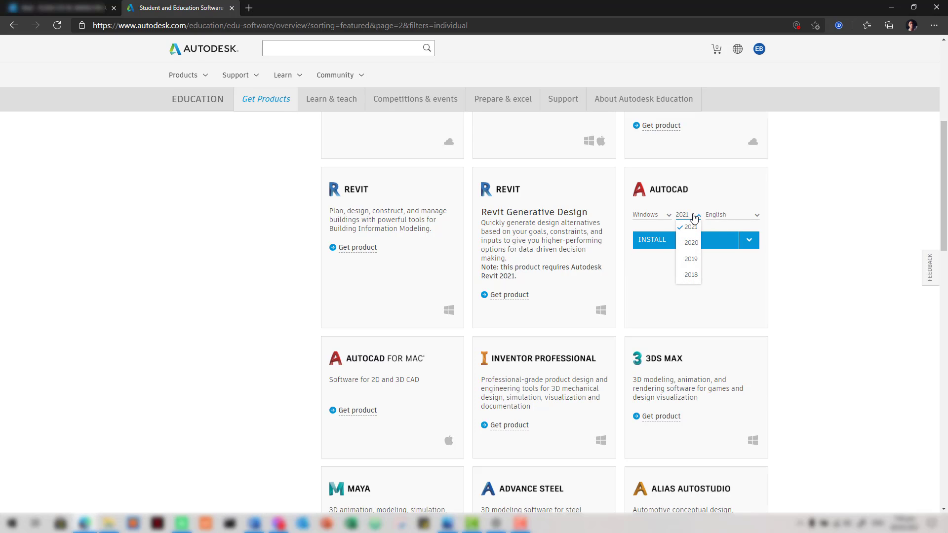
{"action": "left_click", "coordinate": [753, 217]}
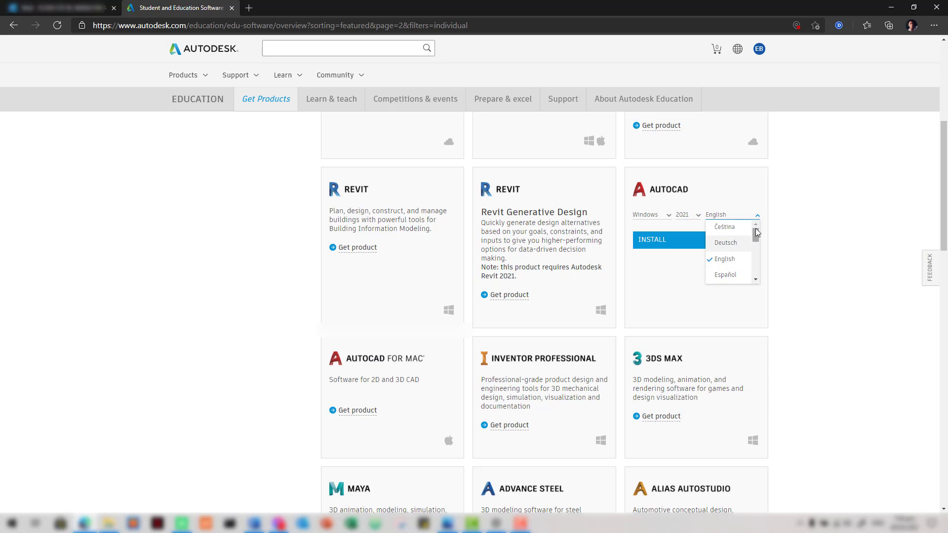
{"action": "mouse_move", "coordinate": [756, 236]}
{"action": "left_mouse_down"}
{"action": "mouse_move", "coordinate": [755, 270]}
{"action": "mouse_move", "coordinate": [754, 238]}
{"action": "left_mouse_up"}
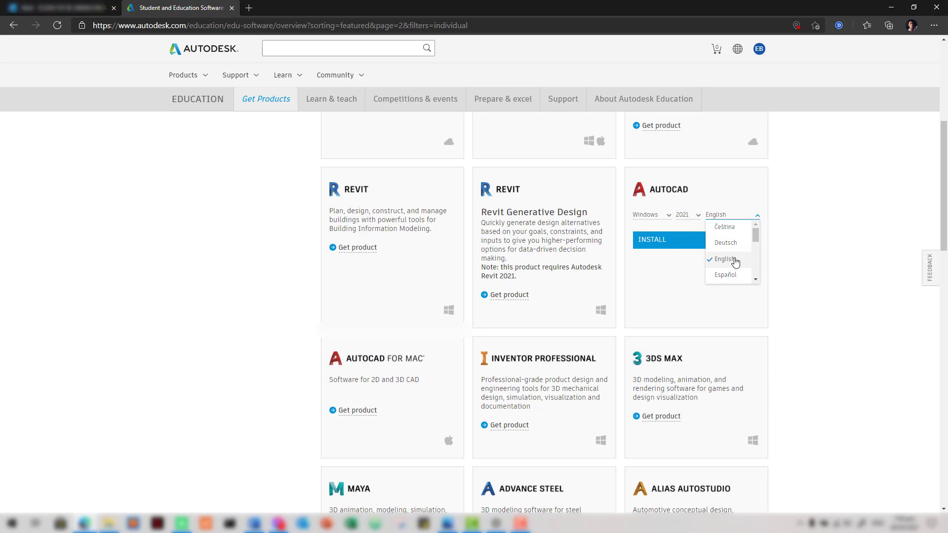
{"action": "left_click", "coordinate": [731, 257]}
{"action": "left_click", "coordinate": [667, 214]}
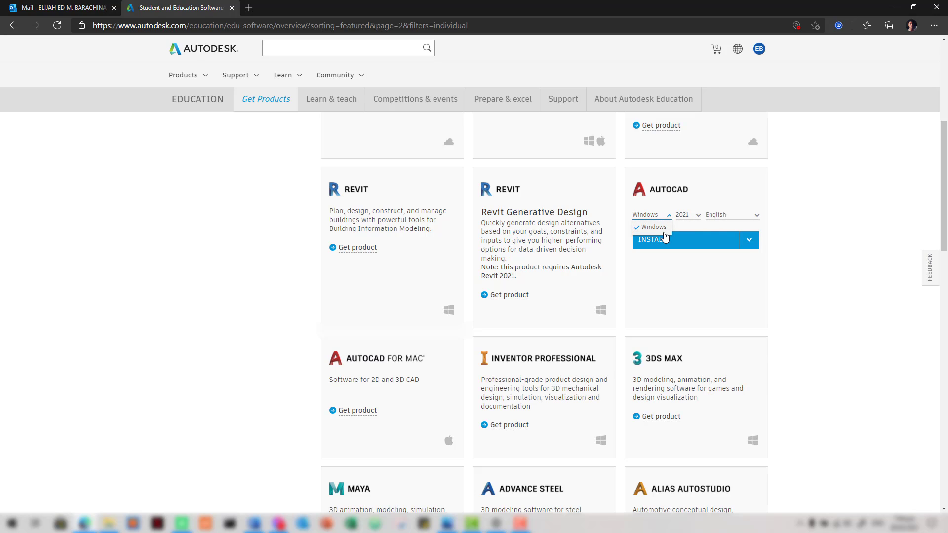
{"action": "left_click", "coordinate": [709, 222]}
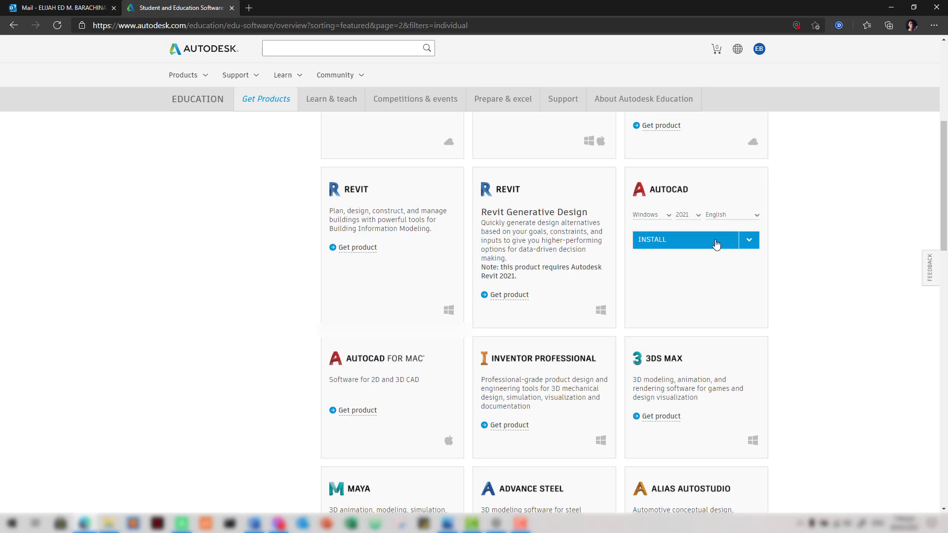
Step: Choose to install AutoCAD 2021, accept the Autodesk terms of use and handle the installer's download prompt
{"action": "left_click", "coordinate": [748, 242]}
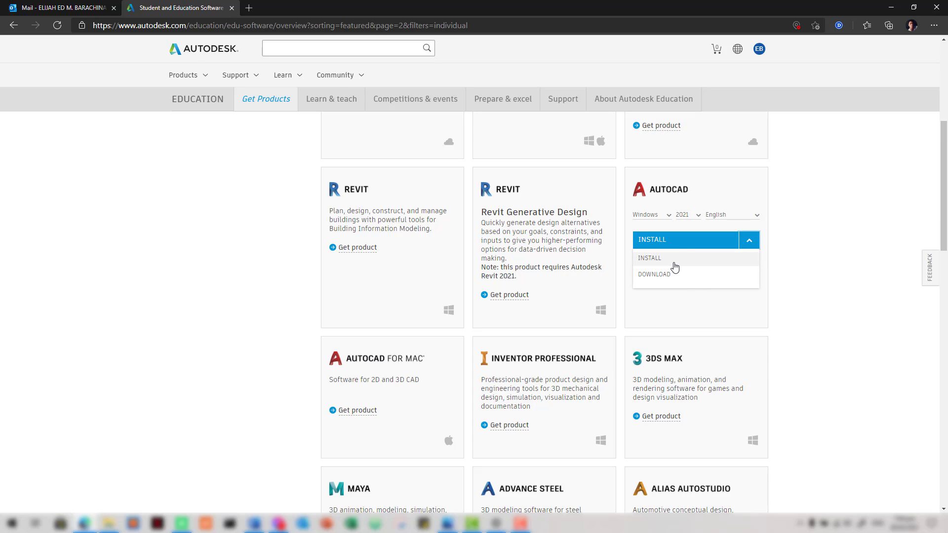
{"action": "left_click", "coordinate": [683, 246]}
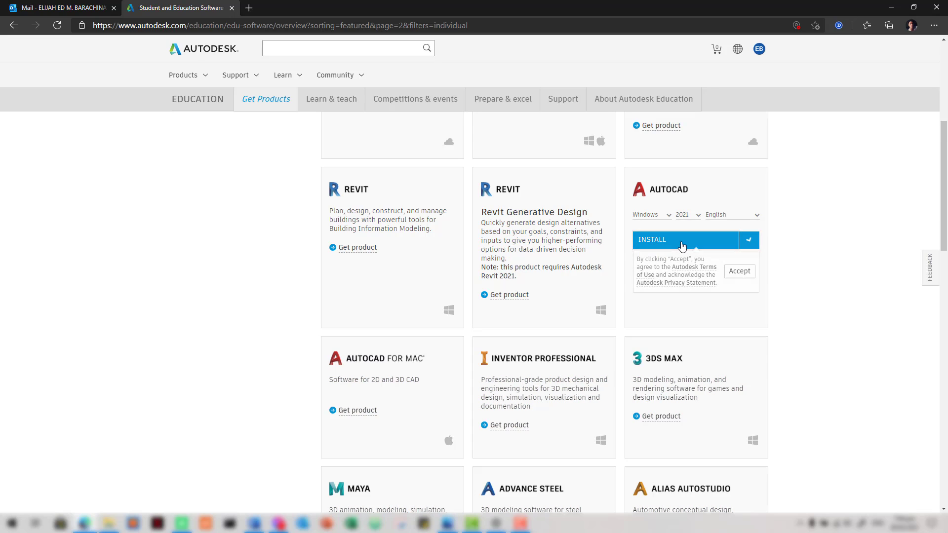
{"action": "left_click", "coordinate": [739, 272]}
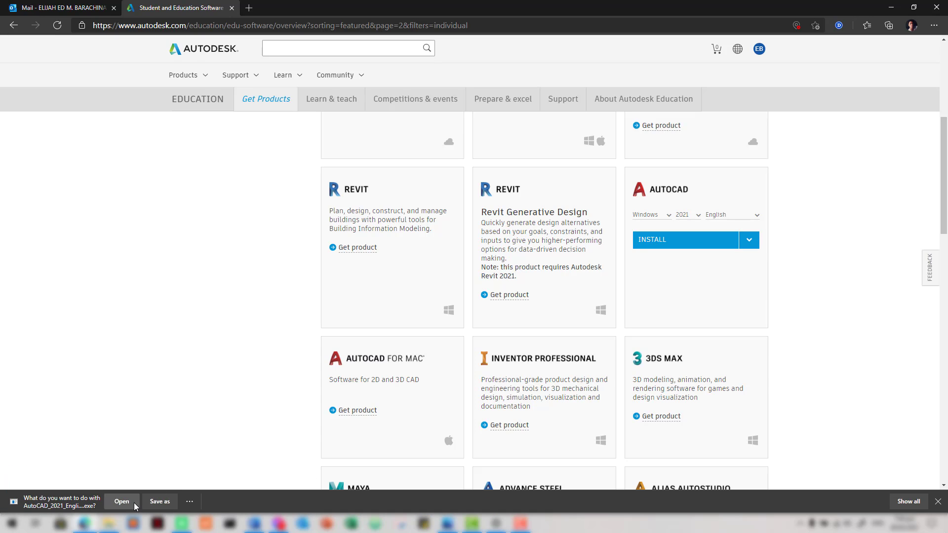
{"action": "left_click", "coordinate": [192, 503]}
{"action": "left_click", "coordinate": [201, 469]}
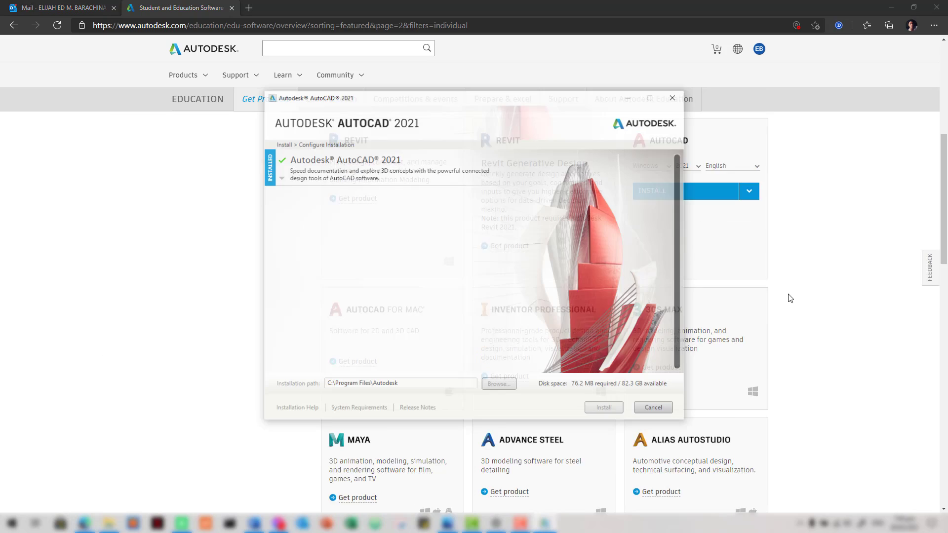
Step: Include the Autodesk AutoCAD Performance Reporting Tool in the AutoCAD 2021 installation and start the install
{"action": "scroll", "coordinate": [787, 297], "scroll_direction": "down", "scroll_amount": 1}
{"action": "left_click", "coordinate": [275, 182]}
{"action": "left_click", "coordinate": [282, 181]}
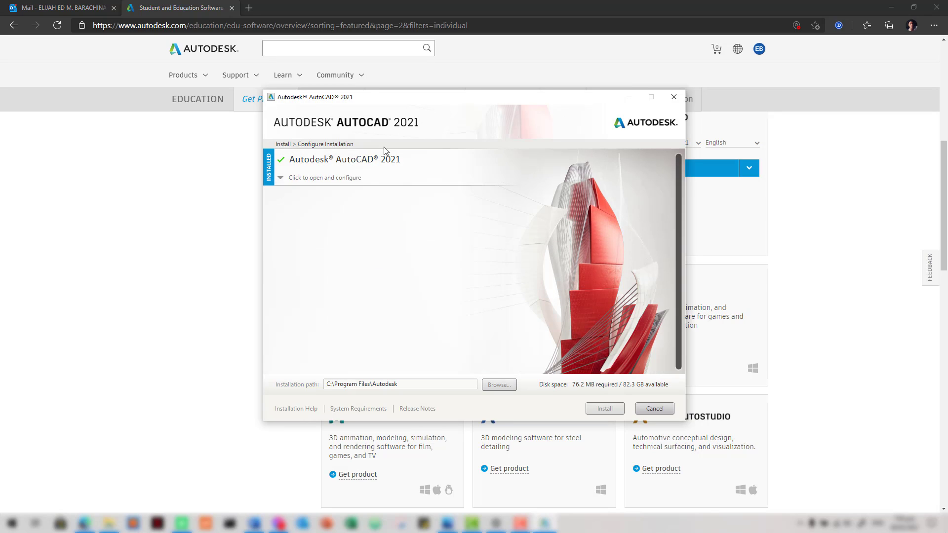
{"action": "left_click", "coordinate": [340, 174]}
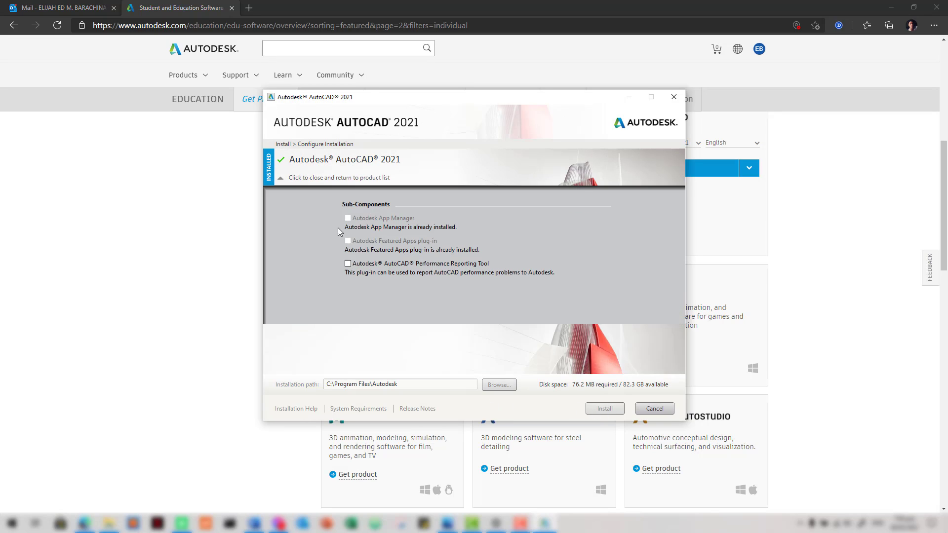
{"action": "left_click", "coordinate": [348, 264]}
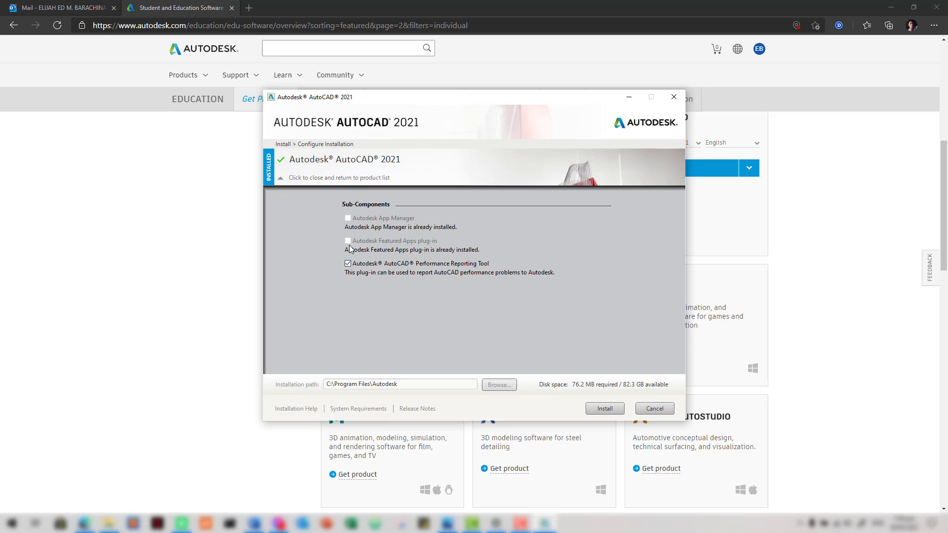
{"action": "left_click", "coordinate": [610, 408]}
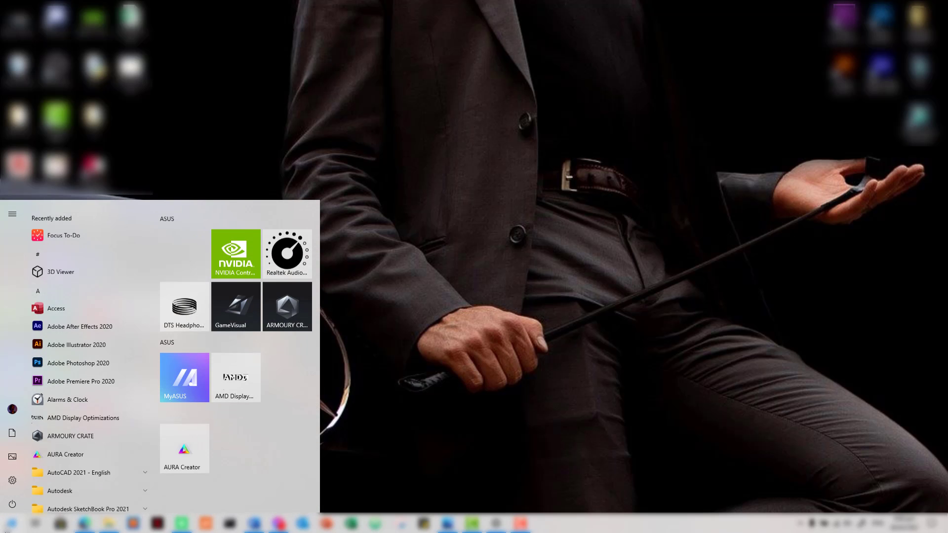
Step: Search Windows for autocad and launch AutoCAD 2021 - English
{"action": "type", "text": "o"}
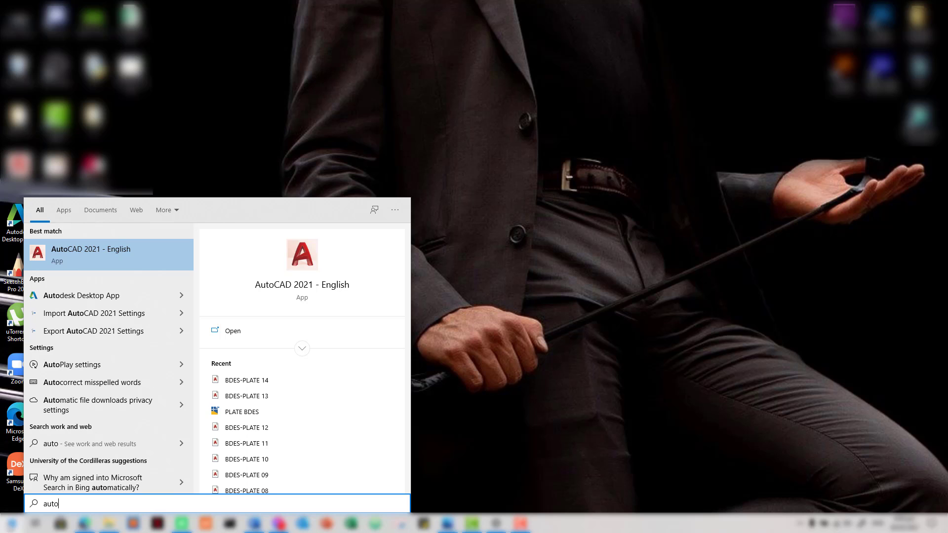
{"action": "type", "text": "cad"}
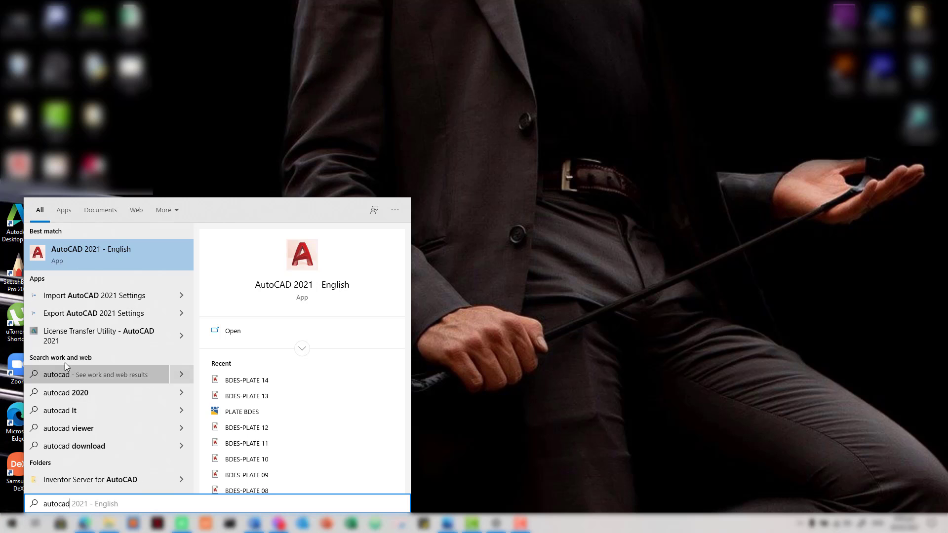
{"action": "left_click", "coordinate": [88, 260]}
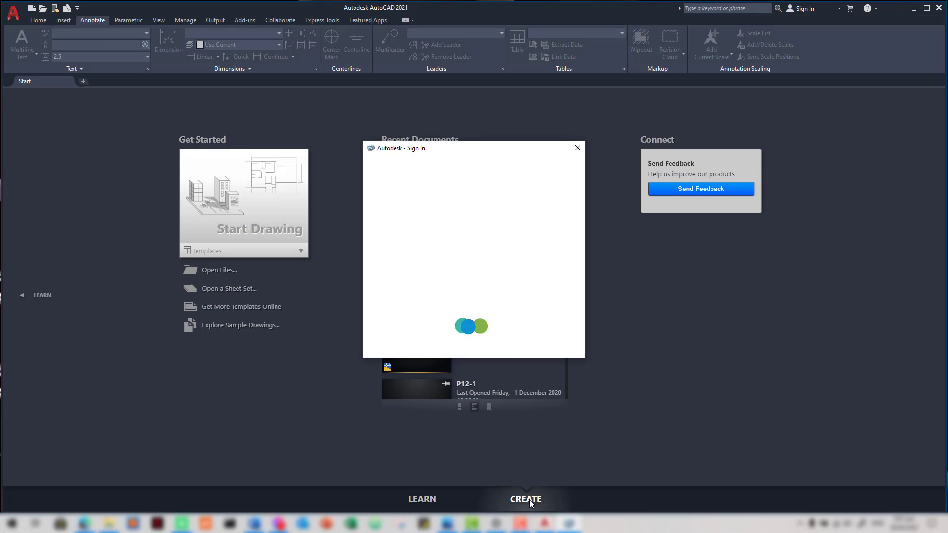
Step: Sign in to Autodesk with the student email and account password, and postpone the 2 step verification setup
{"action": "left_click", "coordinate": [556, 220]}
{"action": "key", "text": "ctrl+v"}
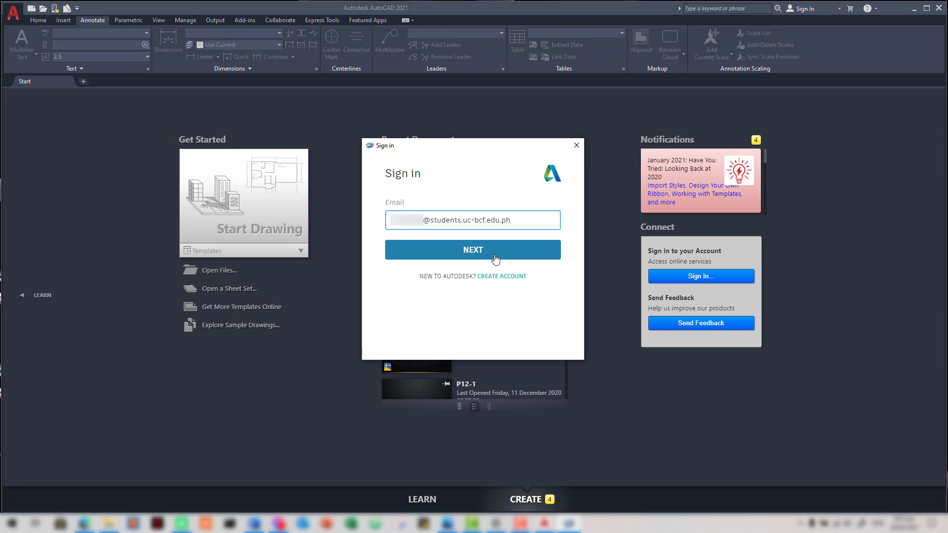
{"action": "left_click", "coordinate": [496, 260]}
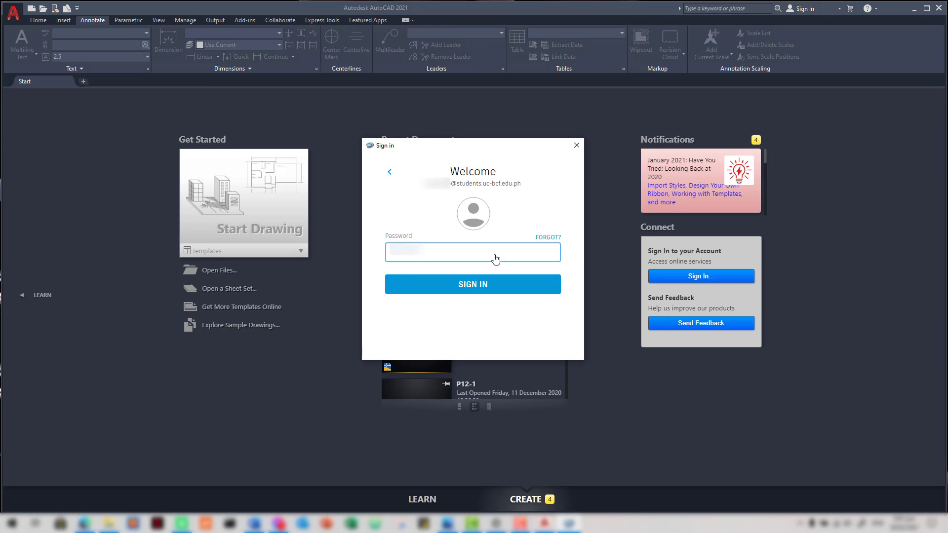
{"action": "left_click", "coordinate": [495, 284]}
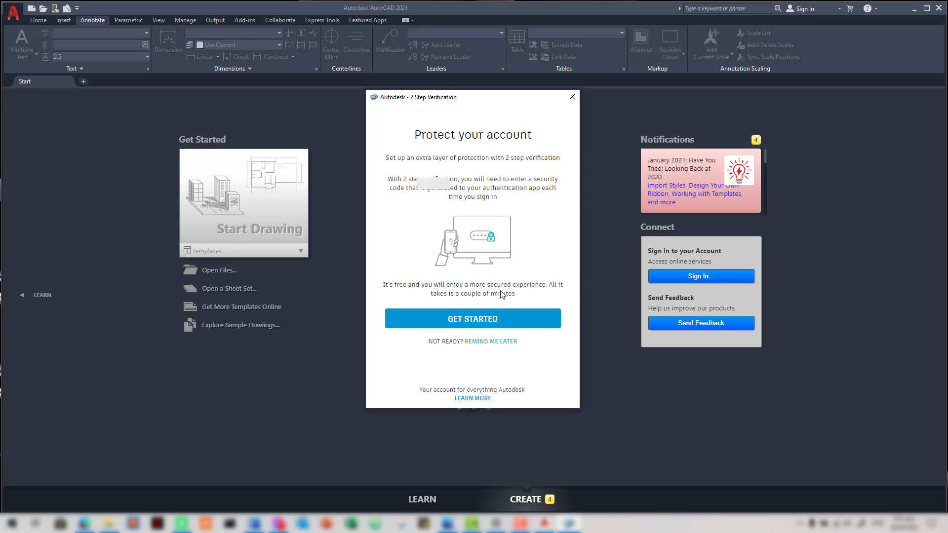
{"action": "left_click", "coordinate": [502, 341]}
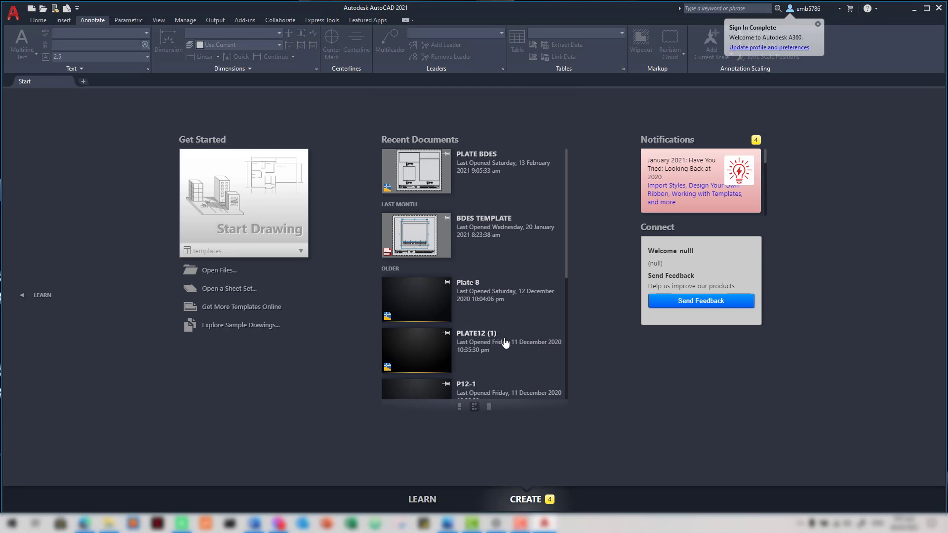
Step: Start a new drawing from the Start page and switch it from Layout2 to model space
{"action": "left_click", "coordinate": [265, 209]}
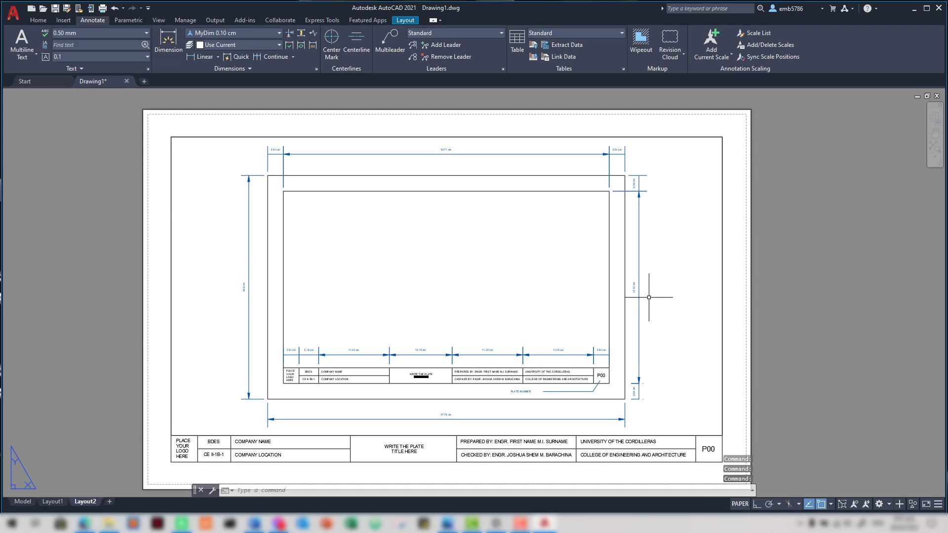
{"action": "left_click", "coordinate": [46, 83]}
{"action": "left_click", "coordinate": [92, 81]}
{"action": "left_click", "coordinate": [23, 501]}
Step: Examine the two title block sheets in model space, checking the SE Isometric view and returning to the Top view
{"action": "scroll", "coordinate": [748, 181], "scroll_direction": "down", "scroll_amount": 2}
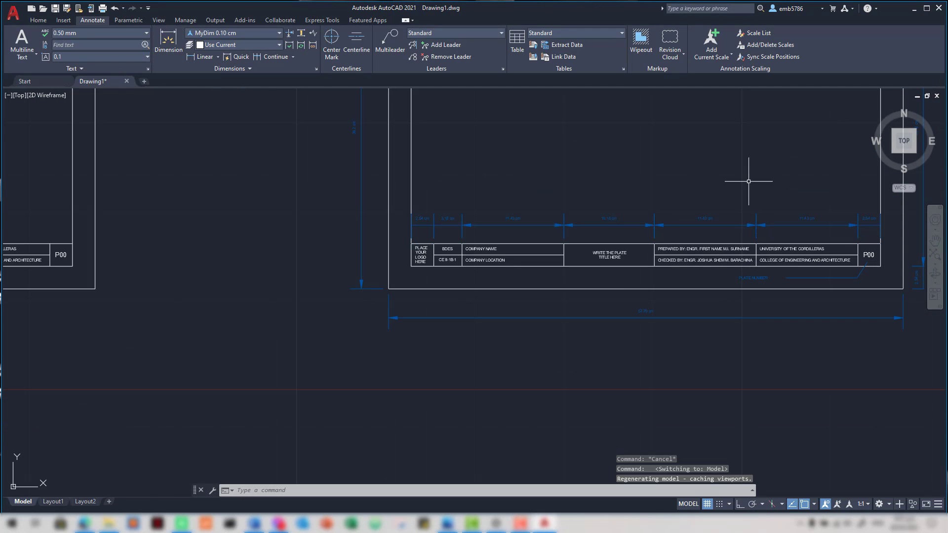
{"action": "scroll", "coordinate": [567, 245], "scroll_direction": "down", "scroll_amount": 2}
{"action": "scroll", "coordinate": [567, 310], "scroll_direction": "up", "scroll_amount": 2}
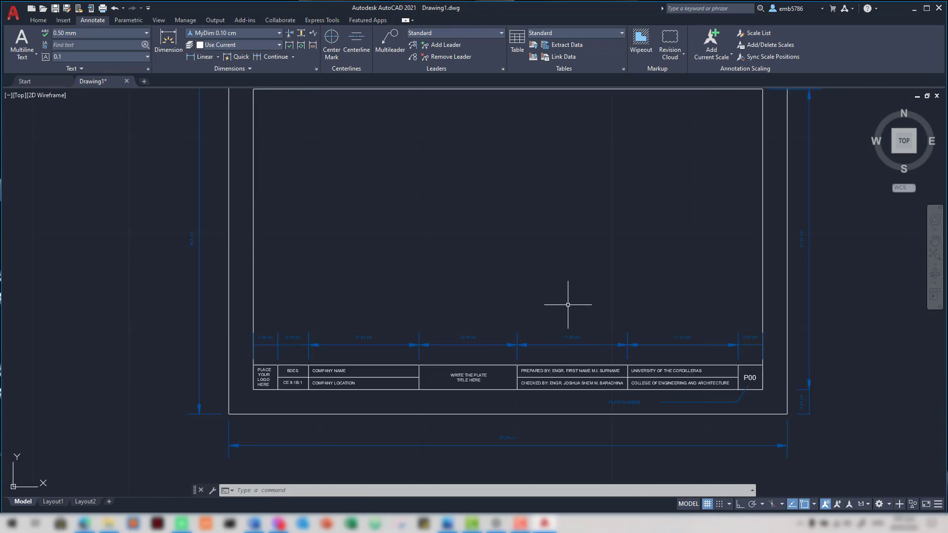
{"action": "left_click_drag", "start_coordinate": [568, 304], "coordinate": [606, 230]}
{"action": "left_click_drag", "start_coordinate": [627, 118], "coordinate": [711, 188]}
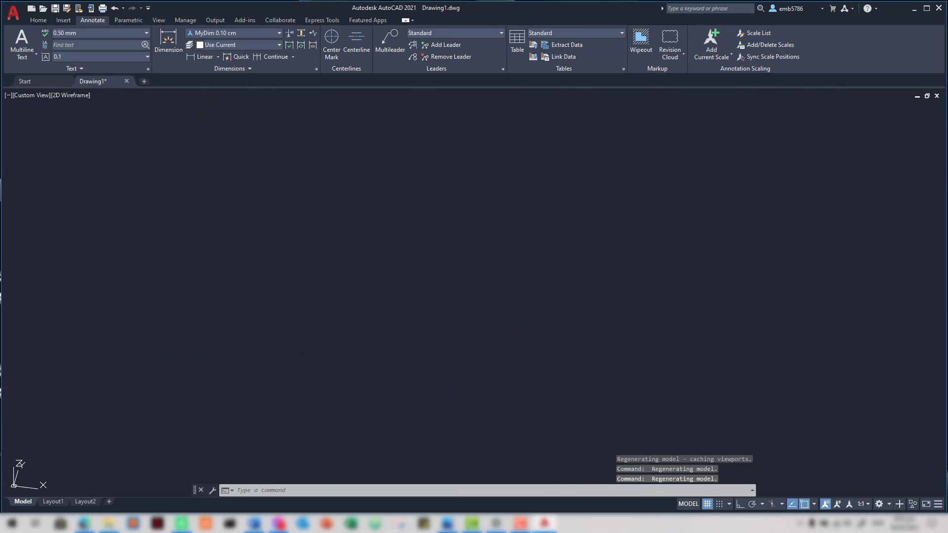
{"action": "left_click", "coordinate": [922, 141]}
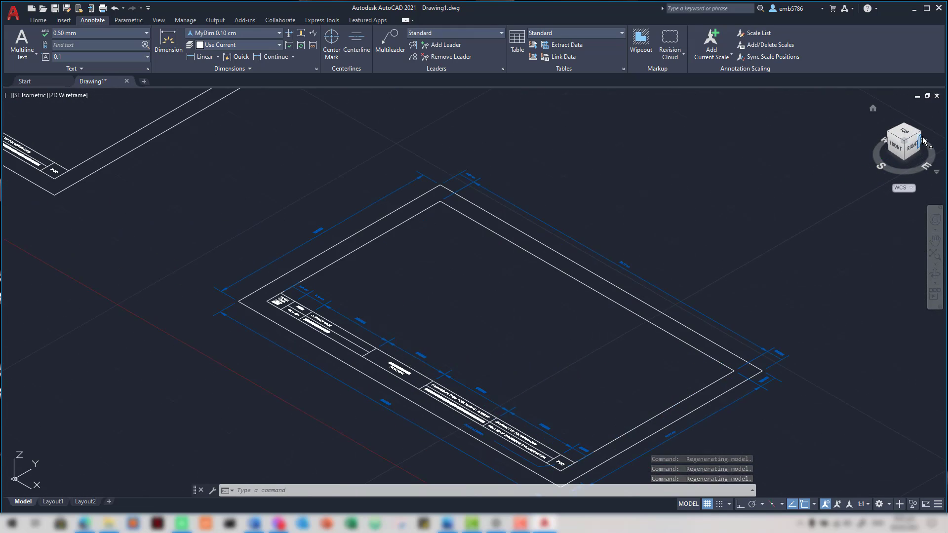
{"action": "left_click", "coordinate": [904, 132]}
{"action": "scroll", "coordinate": [578, 282], "scroll_direction": "up", "scroll_amount": 2}
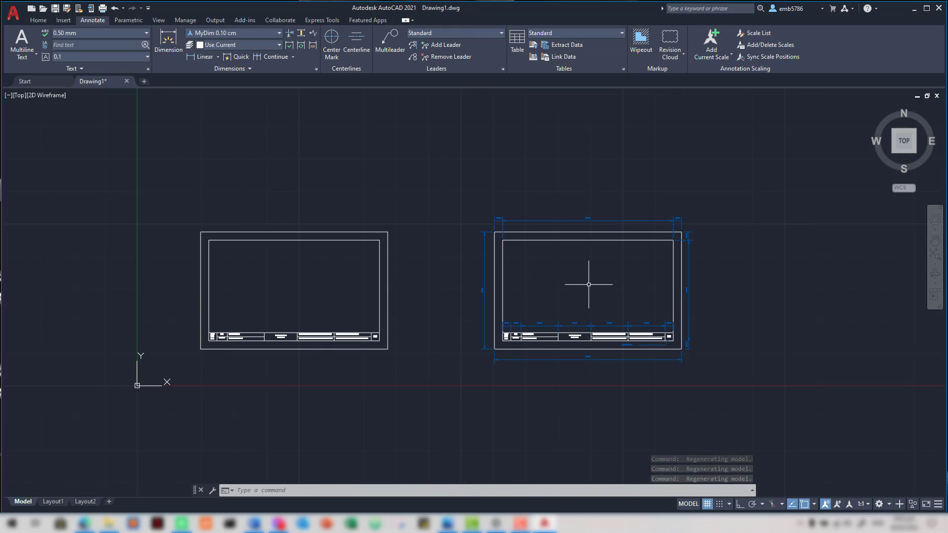
{"action": "scroll", "coordinate": [577, 282], "scroll_direction": "up", "scroll_amount": 3}
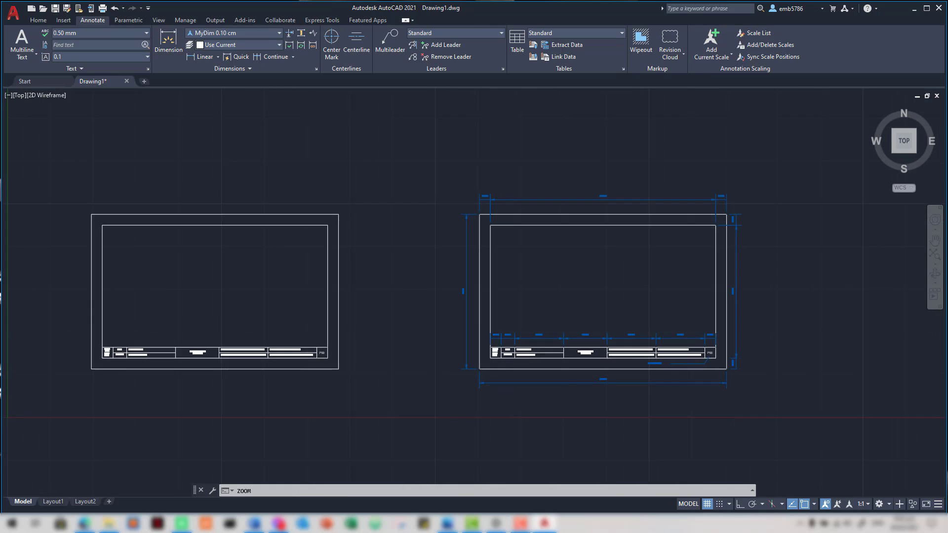